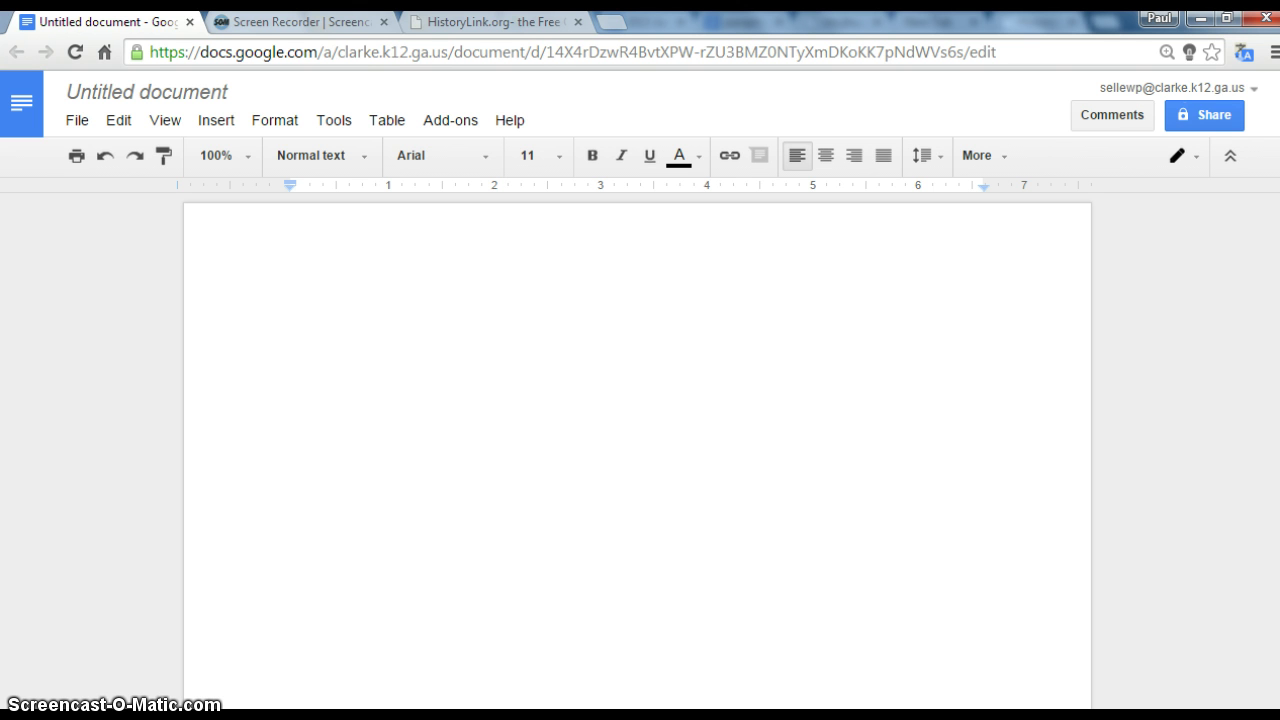
# Retitle the untitled document as 'research Ray Charles' through the Rename dialog
pyautogui.click(147, 92)
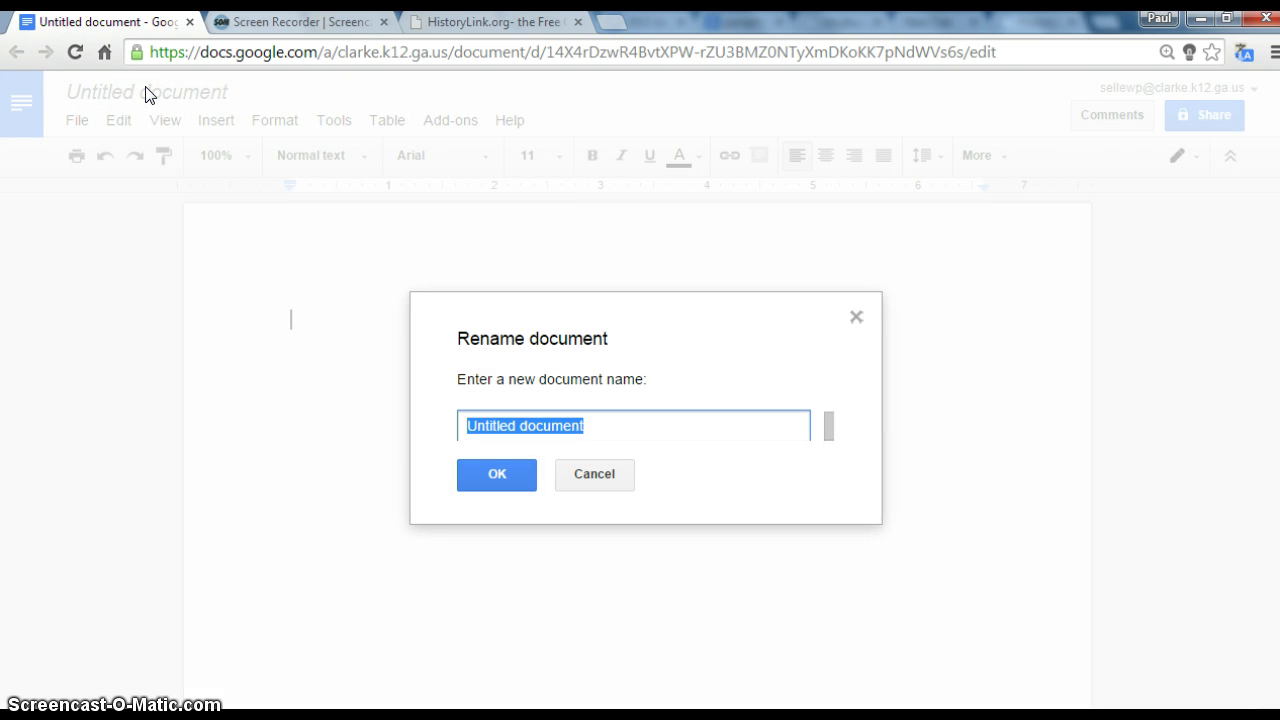
pyautogui.write('resear')
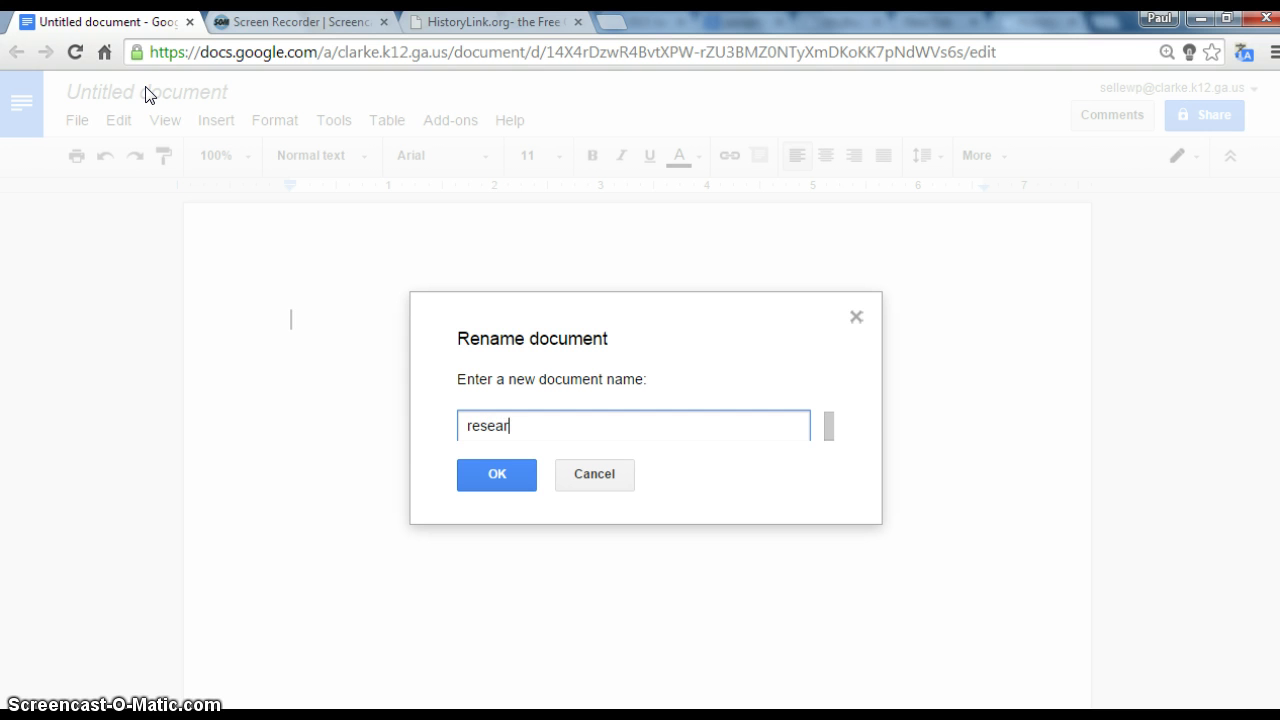
pyautogui.write('ch Ray Charles')
pyautogui.click(491, 476)
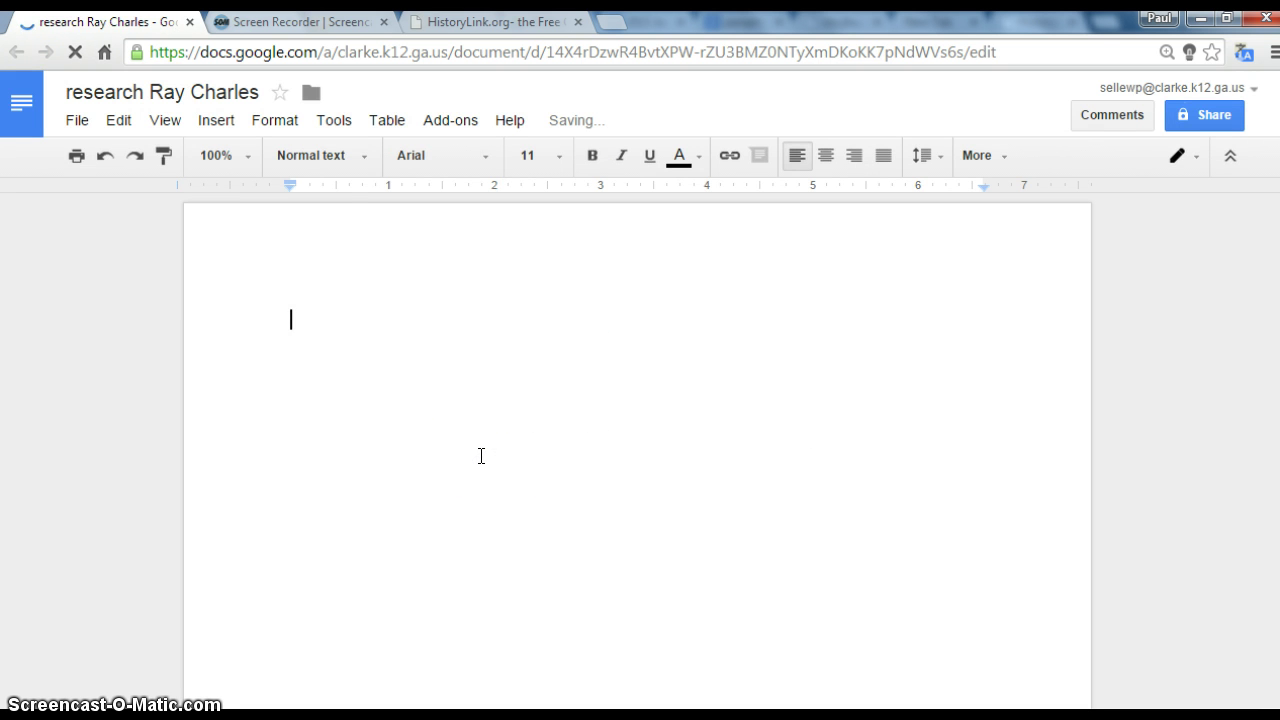
# Insert a page header with right-aligned text 'your name', then return to the body
pyautogui.click(222, 125)
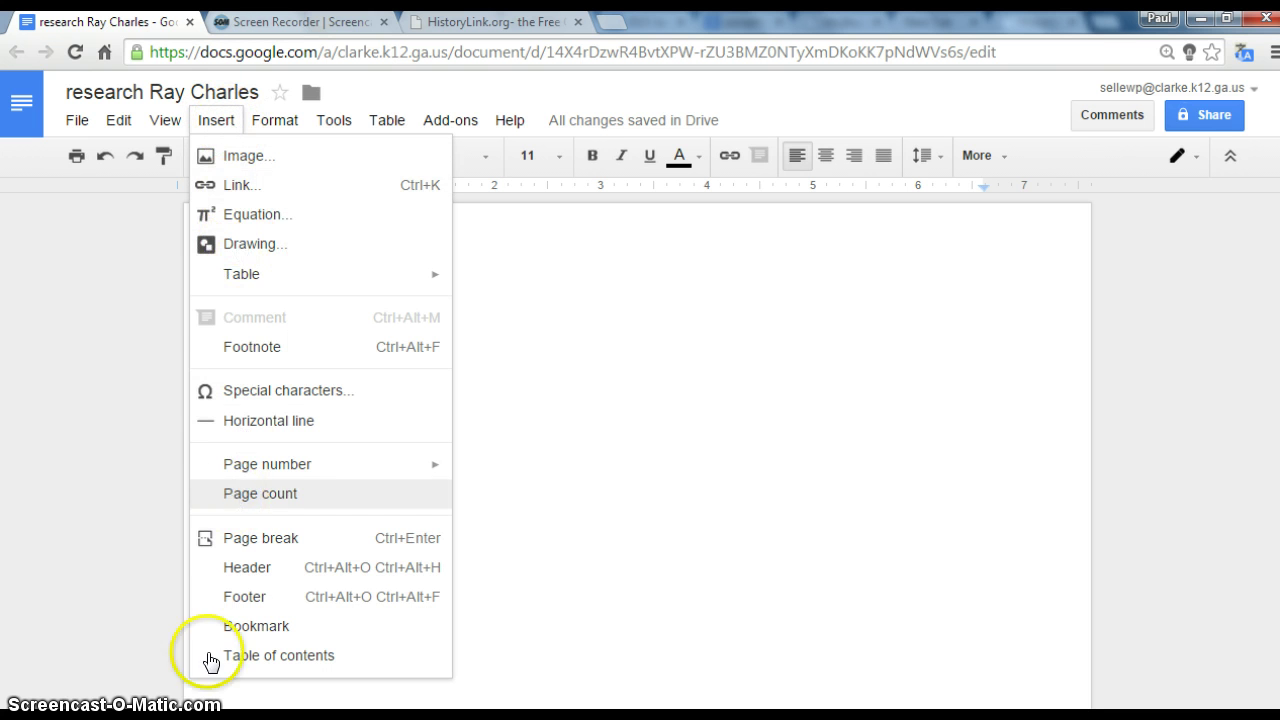
pyautogui.click(238, 568)
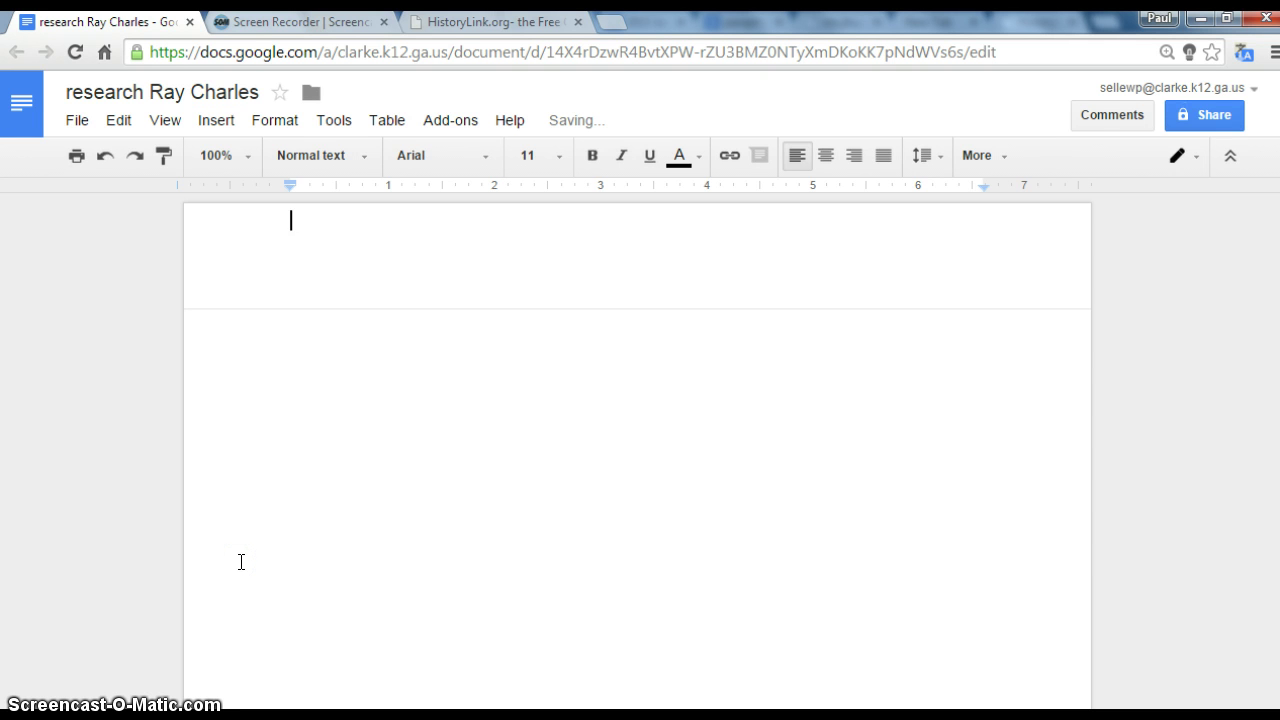
pyautogui.click(855, 155)
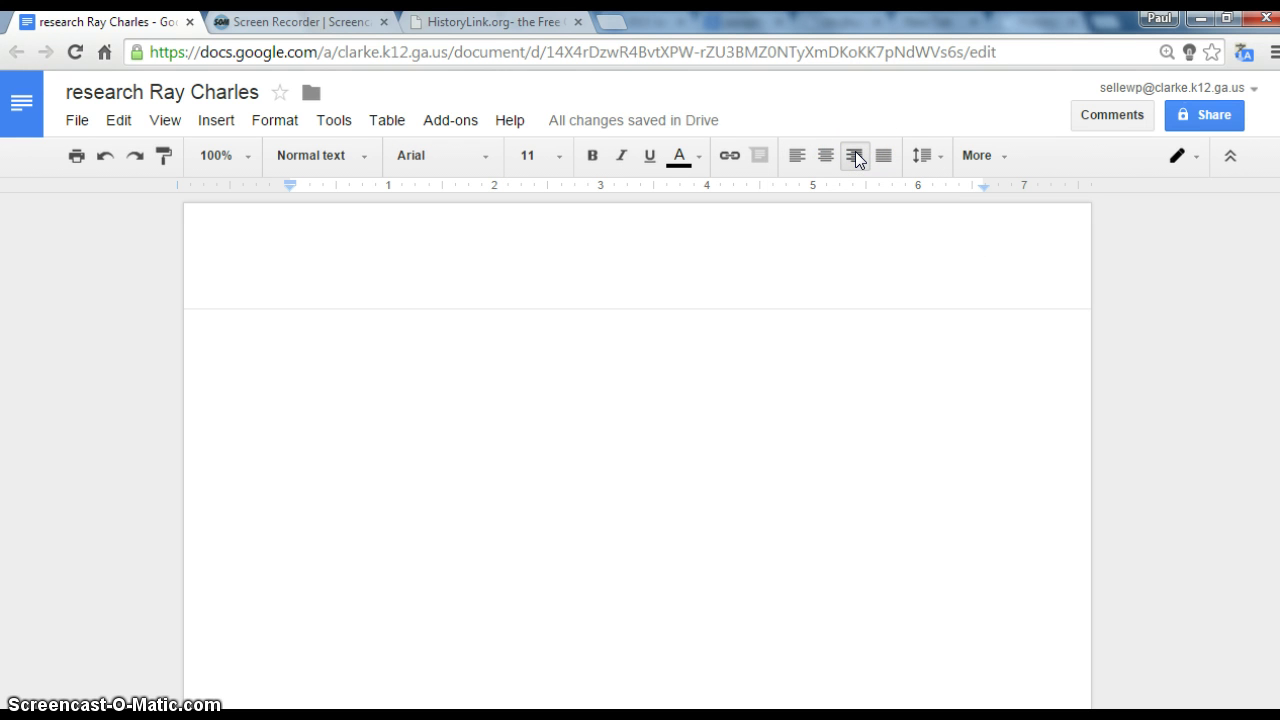
pyautogui.write('your name')
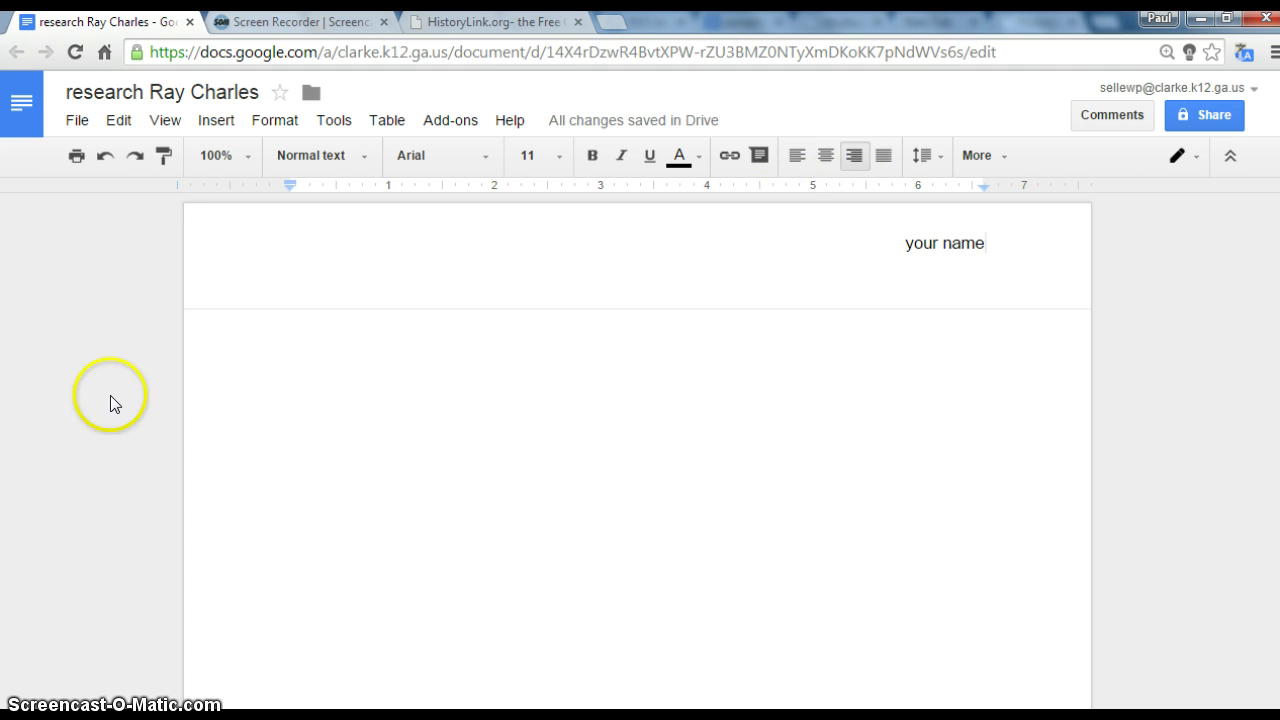
pyautogui.click(259, 320)
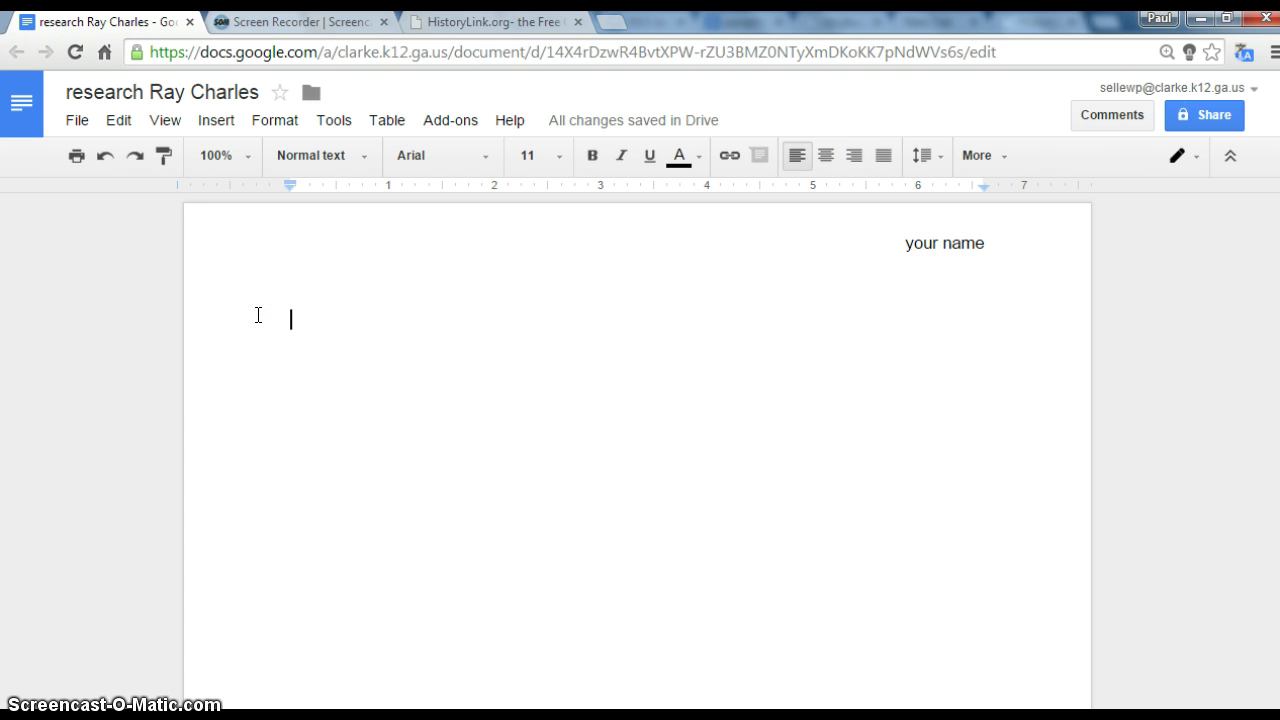
# Type 'Ray Charles', a blank line, then the heading 'Childhood Experience' in the body
pyautogui.write('Ray ')
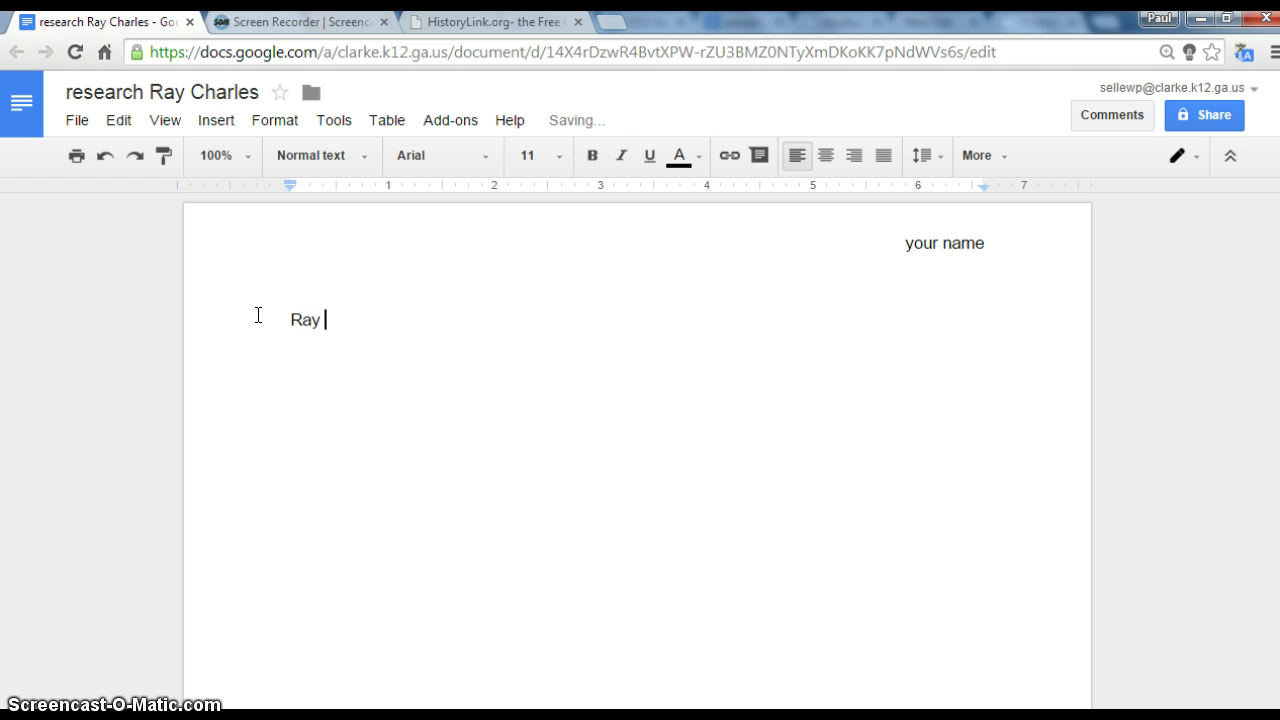
pyautogui.write('Chal')
pyautogui.press('BackSpace')
pyautogui.press('BackSpace')
pyautogui.write('les')
pyautogui.press('Return')
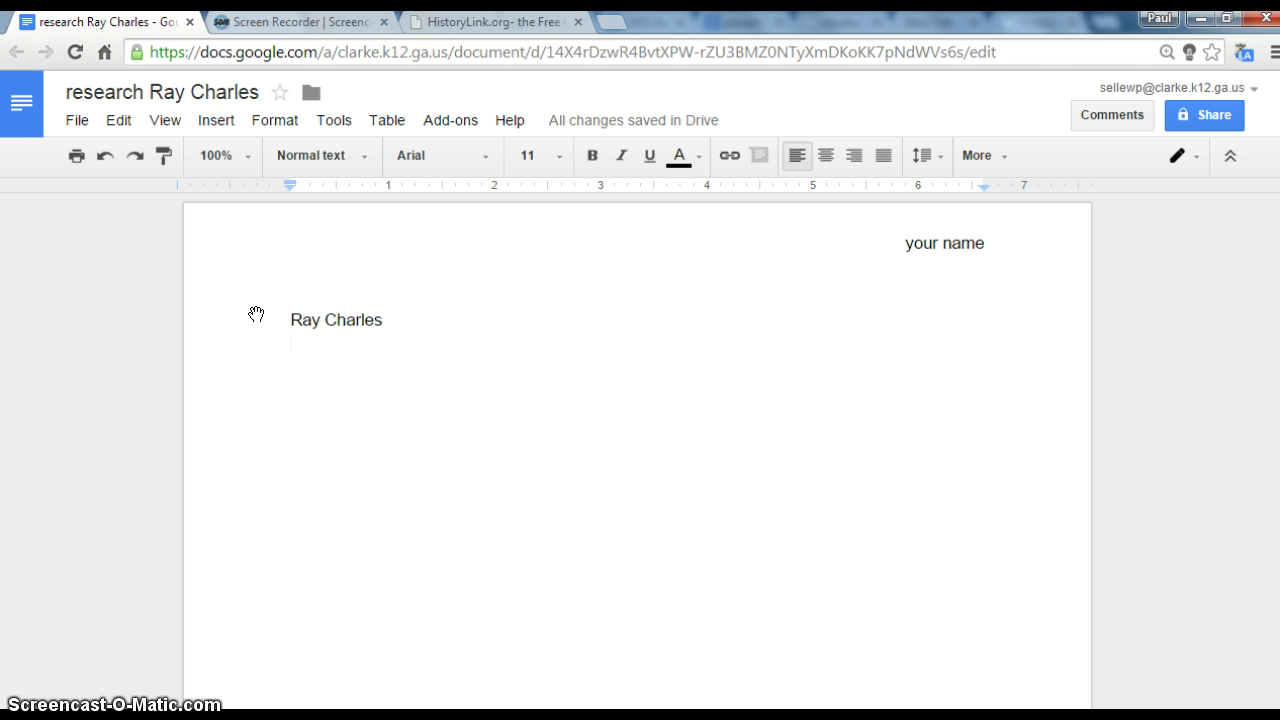
pyautogui.press('Return')
pyautogui.write('Child')
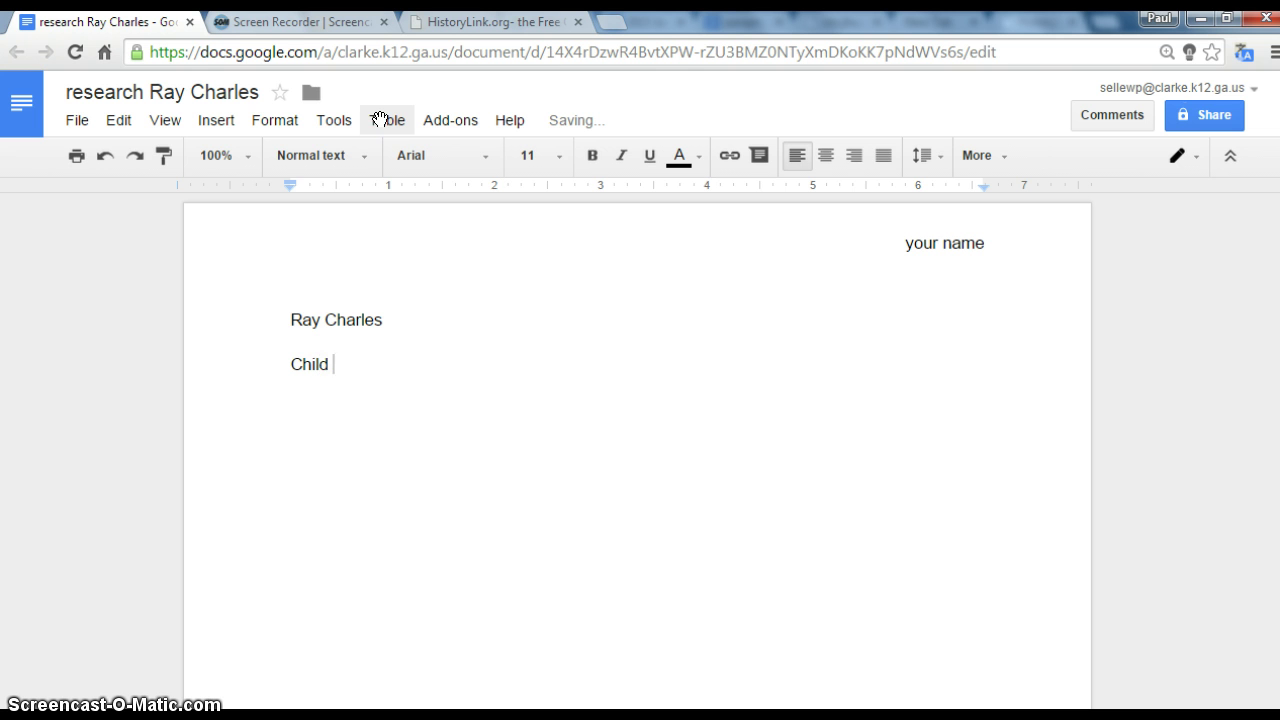
pyautogui.write('hood Experience')
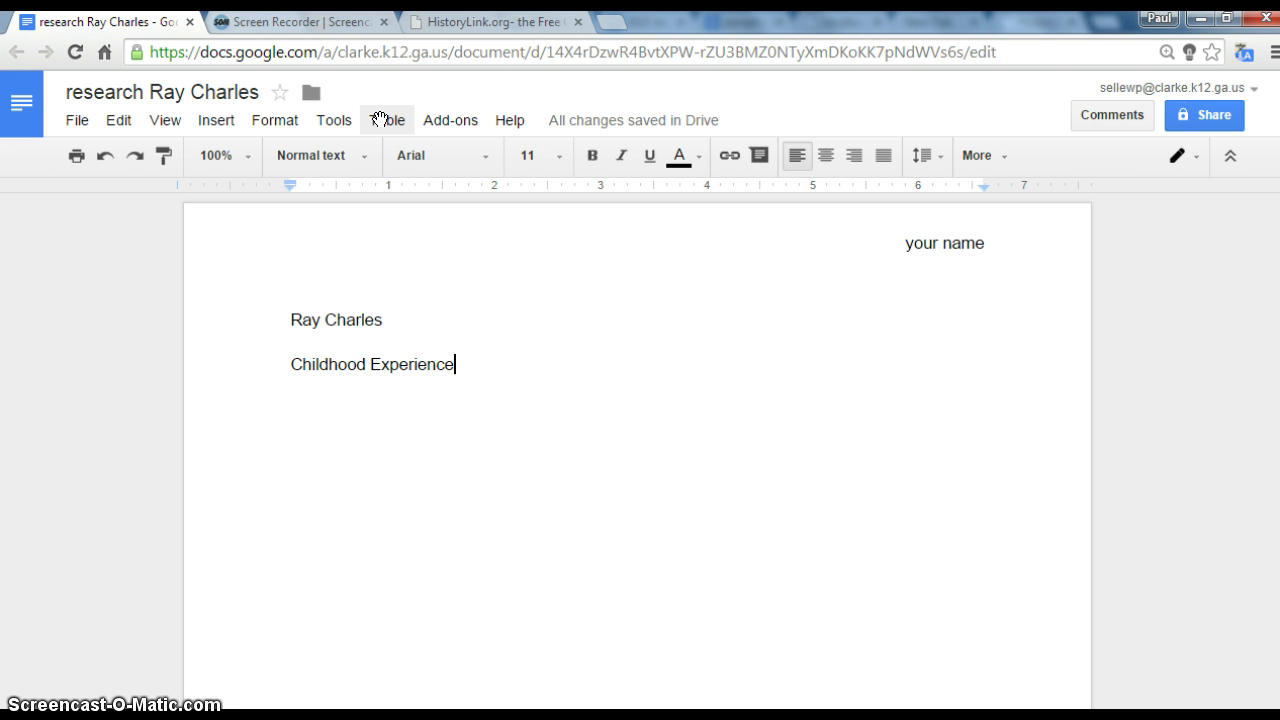
# Copy the HistoryLink paragraph about his younger brother's drowning, then go back to Google Docs
pyautogui.click(500, 22)
pyautogui.scroll(-3, 578, 435)
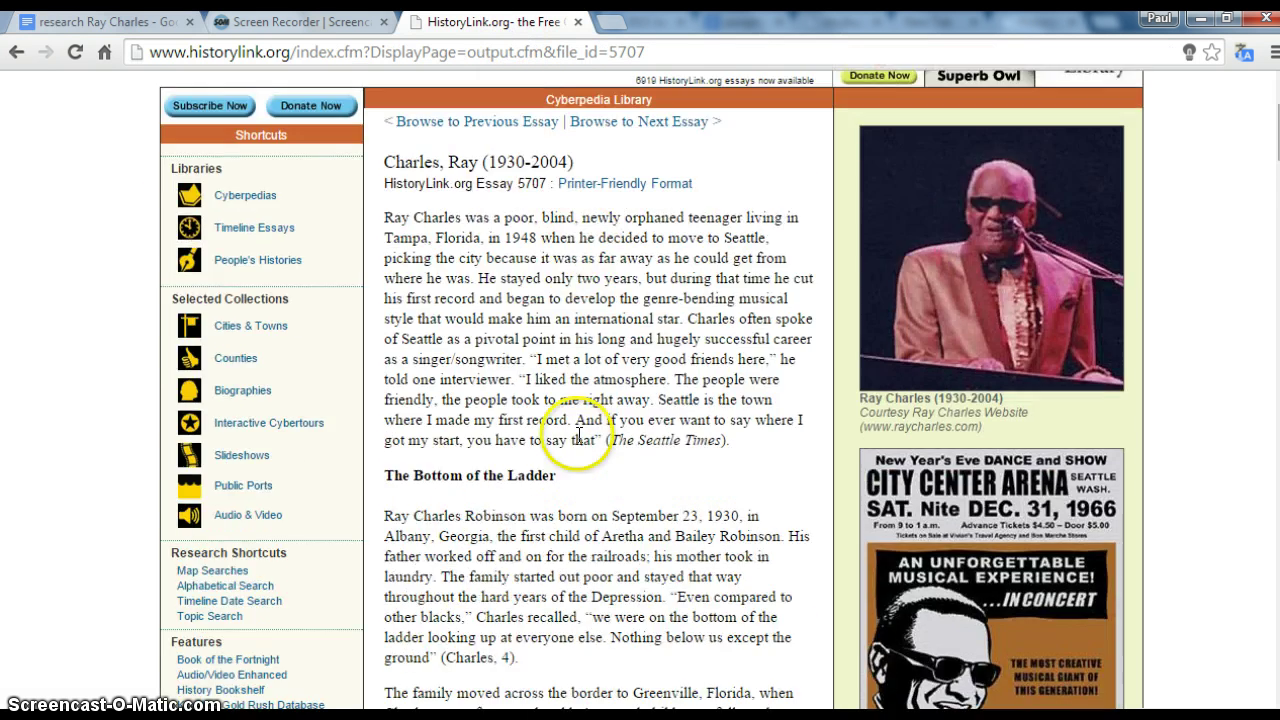
pyautogui.scroll(-5, 578, 435)
pyautogui.scroll(-1, 575, 420)
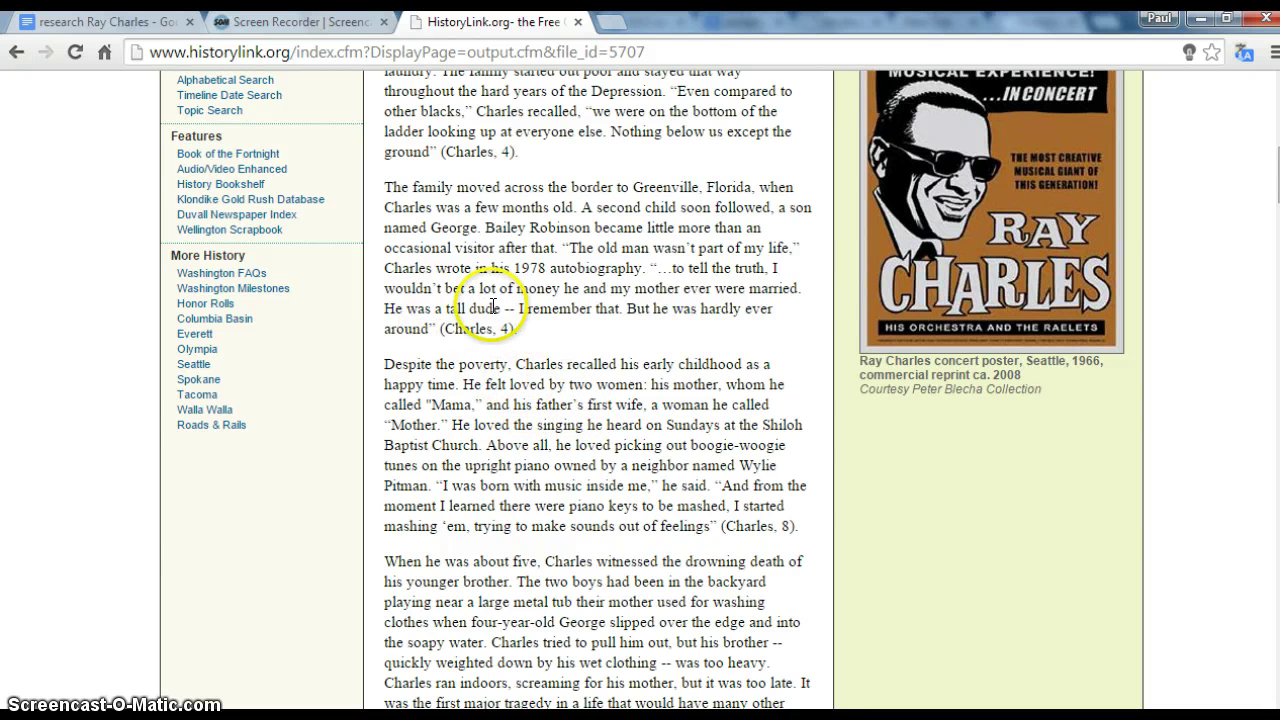
pyautogui.scroll(-2, 493, 307)
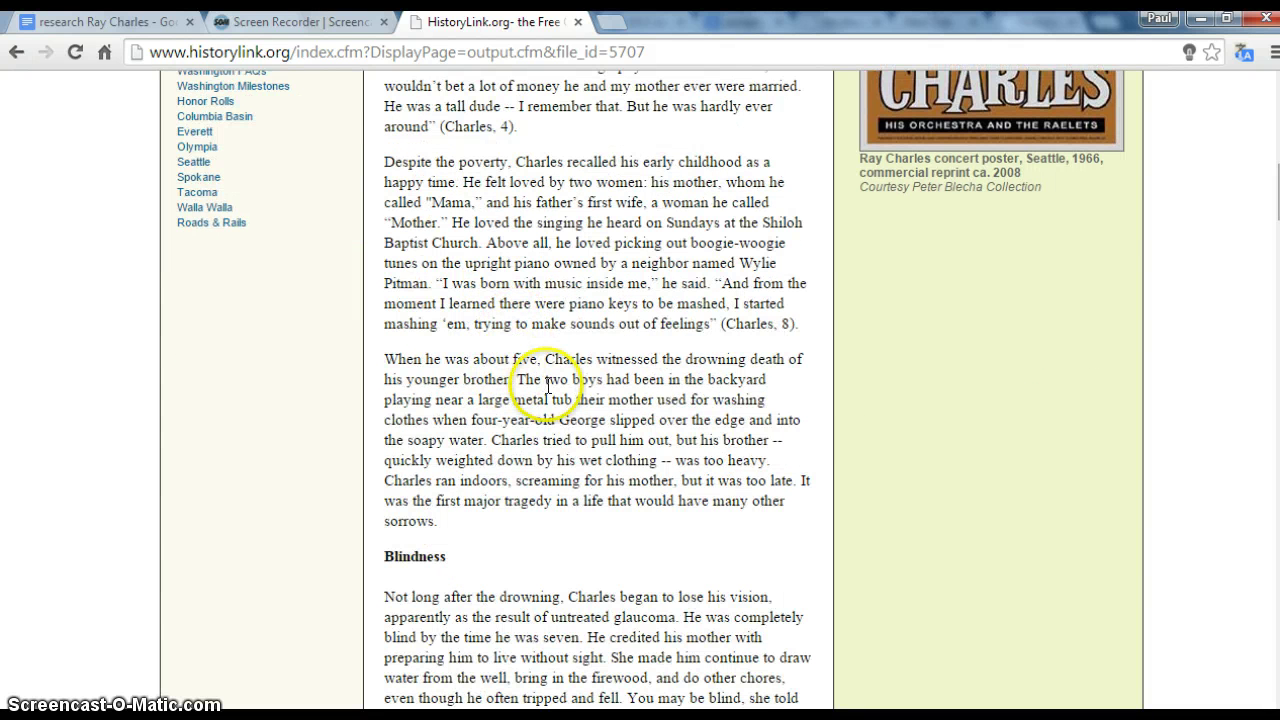
pyautogui.click(797, 505)
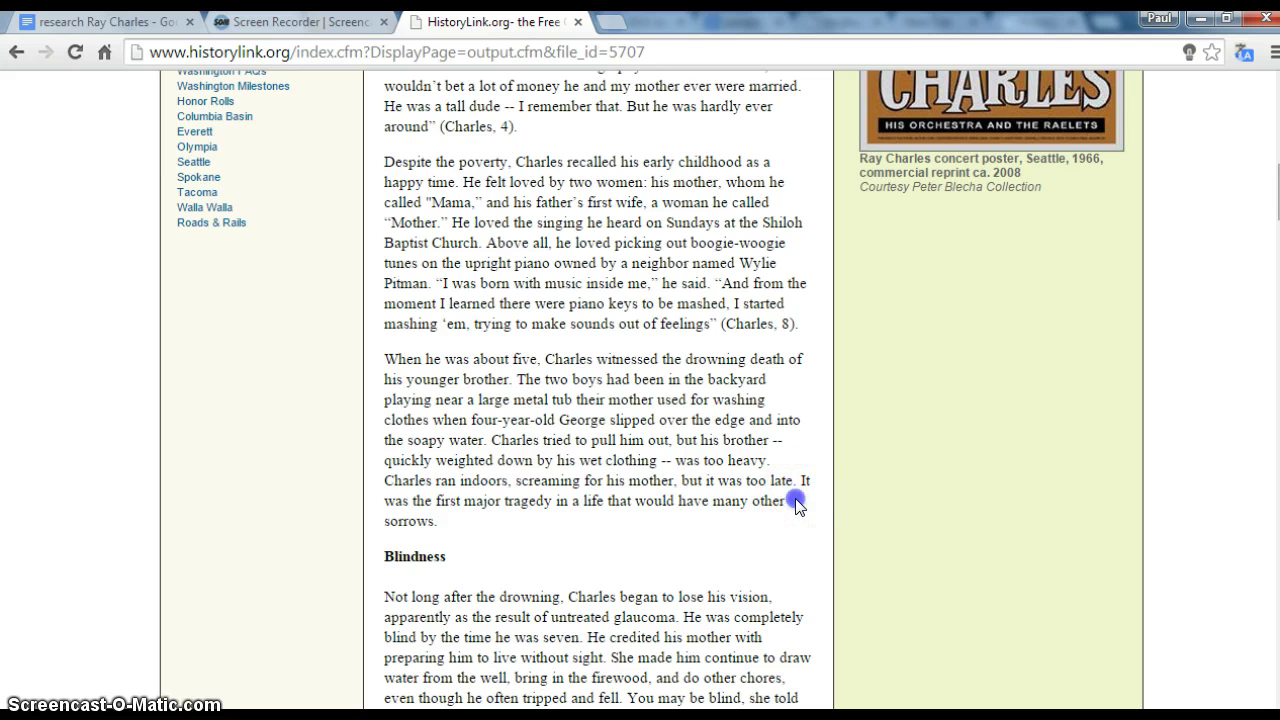
pyautogui.moveTo(797, 505); pyautogui.dragTo(384, 358)
pyautogui.rightClick(416, 390)
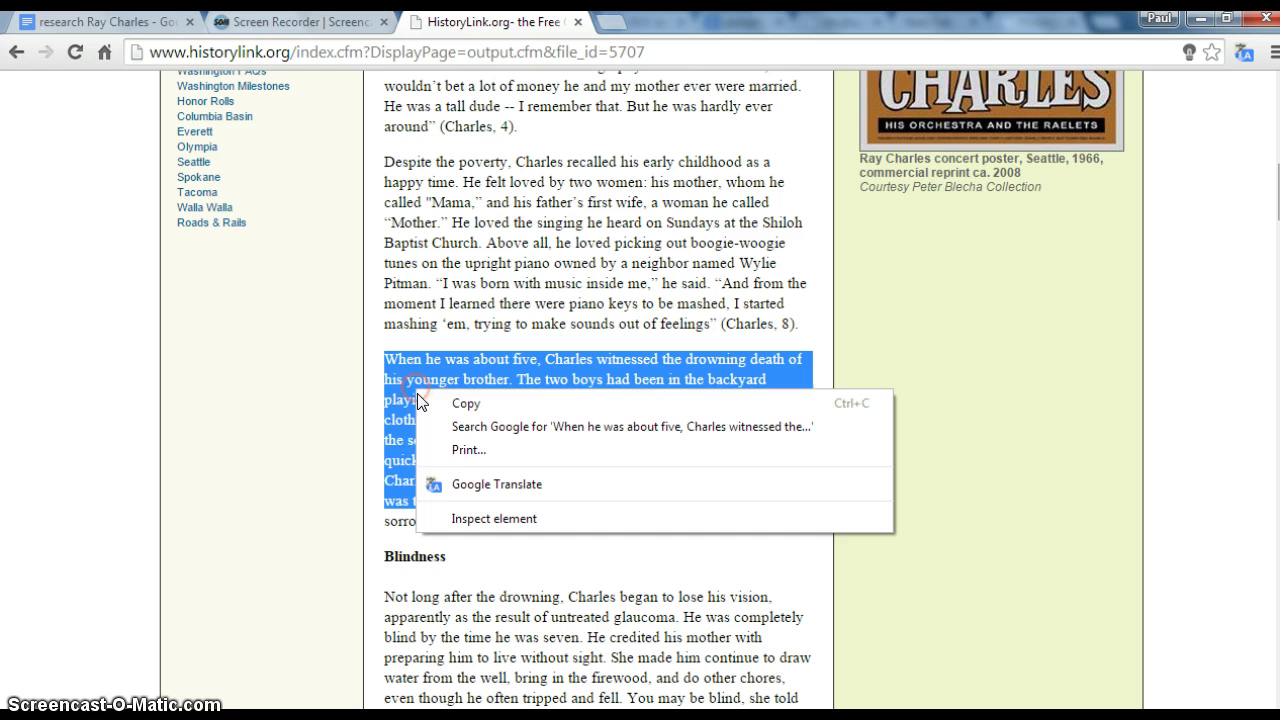
pyautogui.click(440, 402)
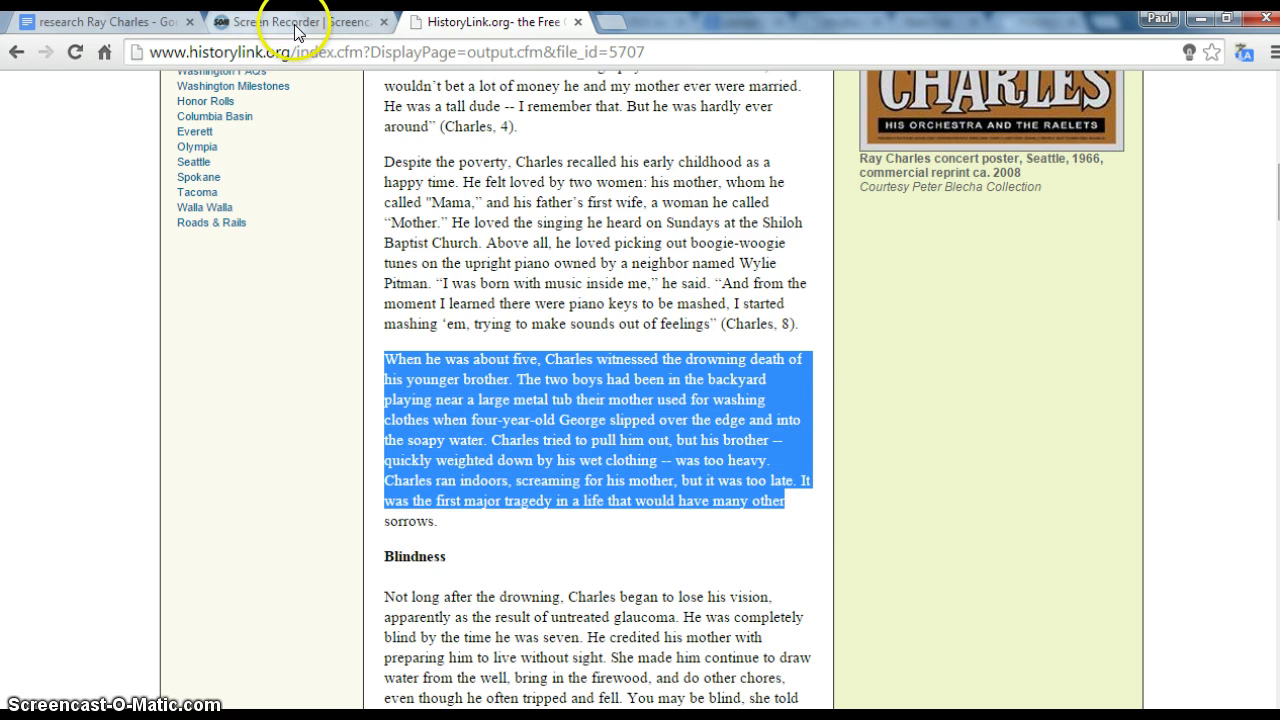
pyautogui.click(112, 26)
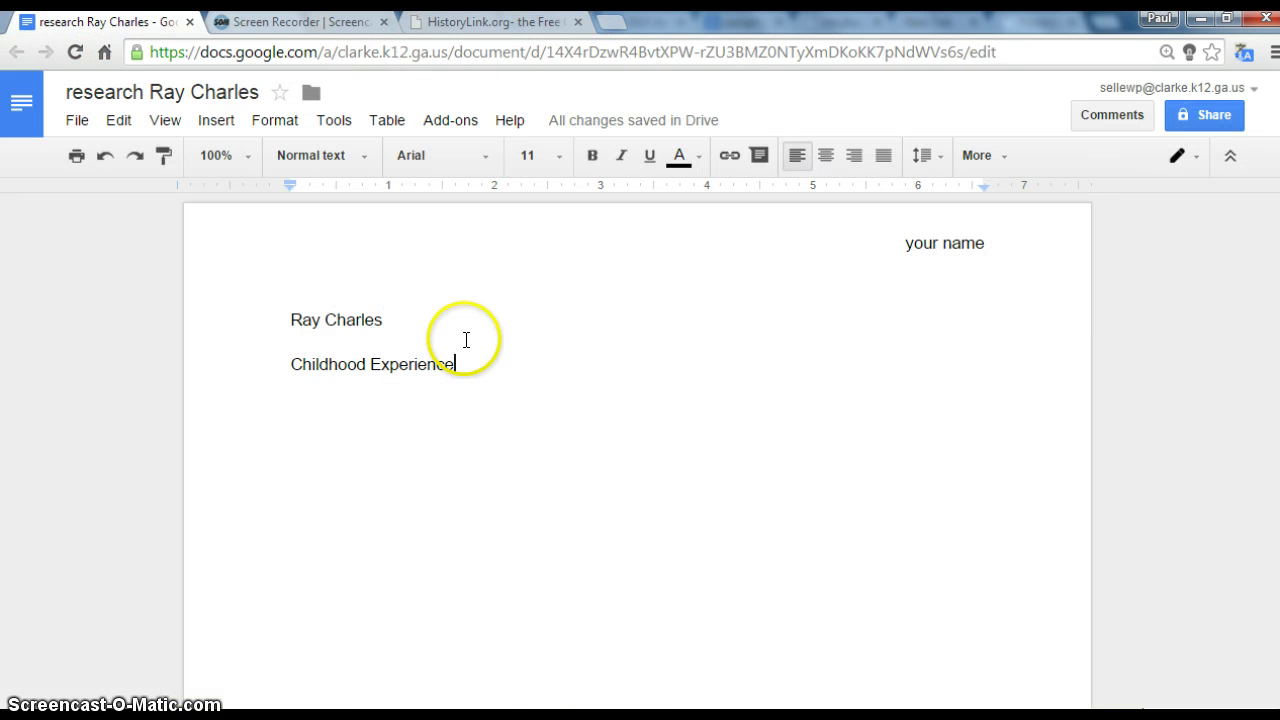
# Paste the drowning paragraph on a new line beneath 'Childhood Experience'
pyautogui.press('Return')
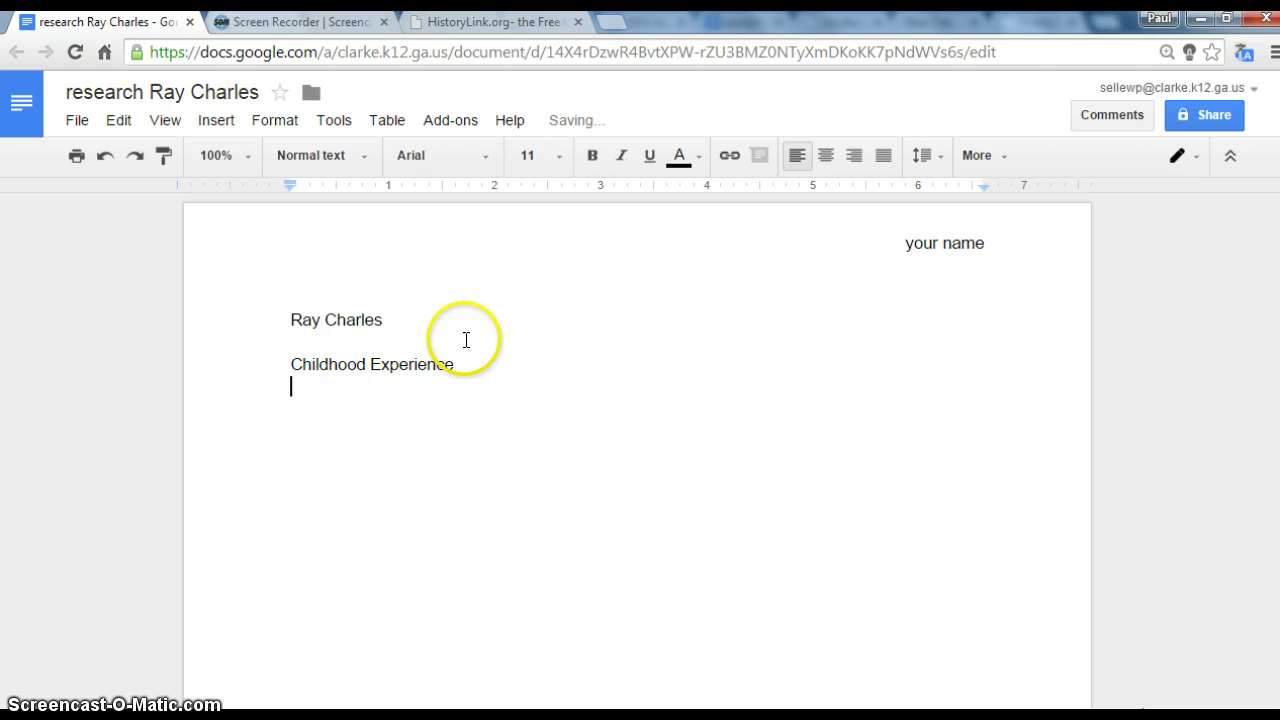
pyautogui.rightClick(292, 387)
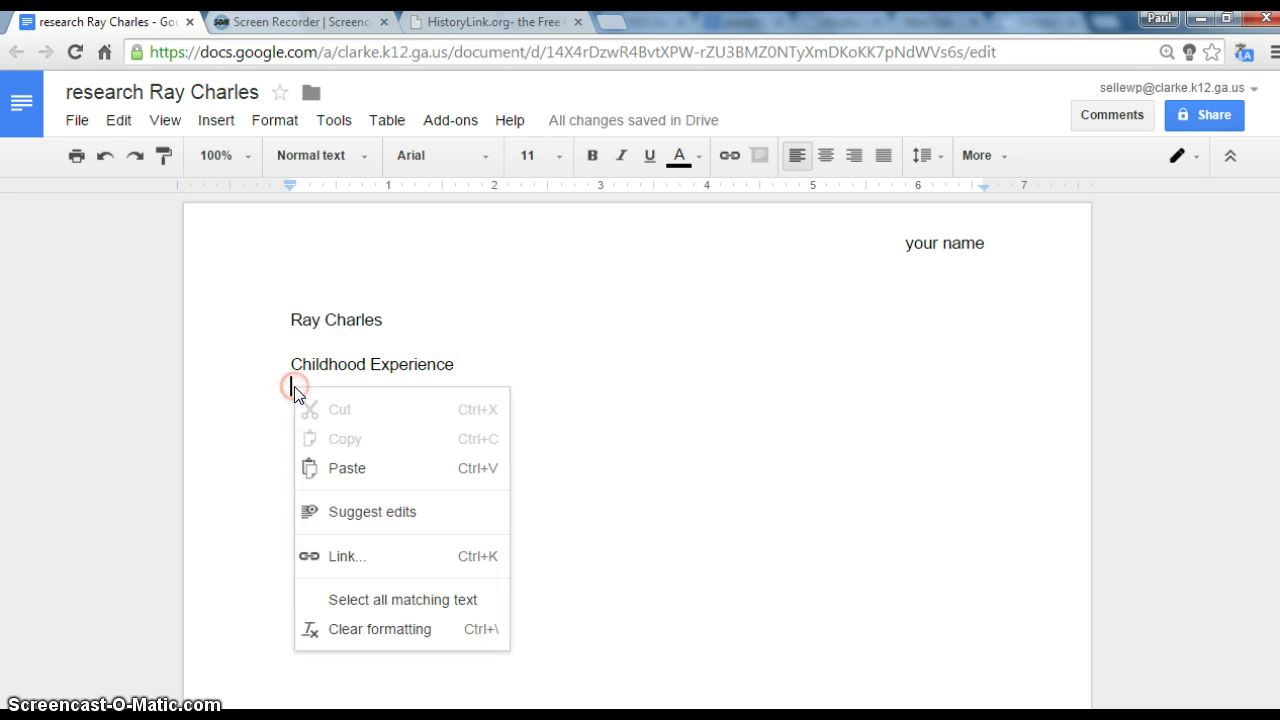
pyautogui.click(348, 467)
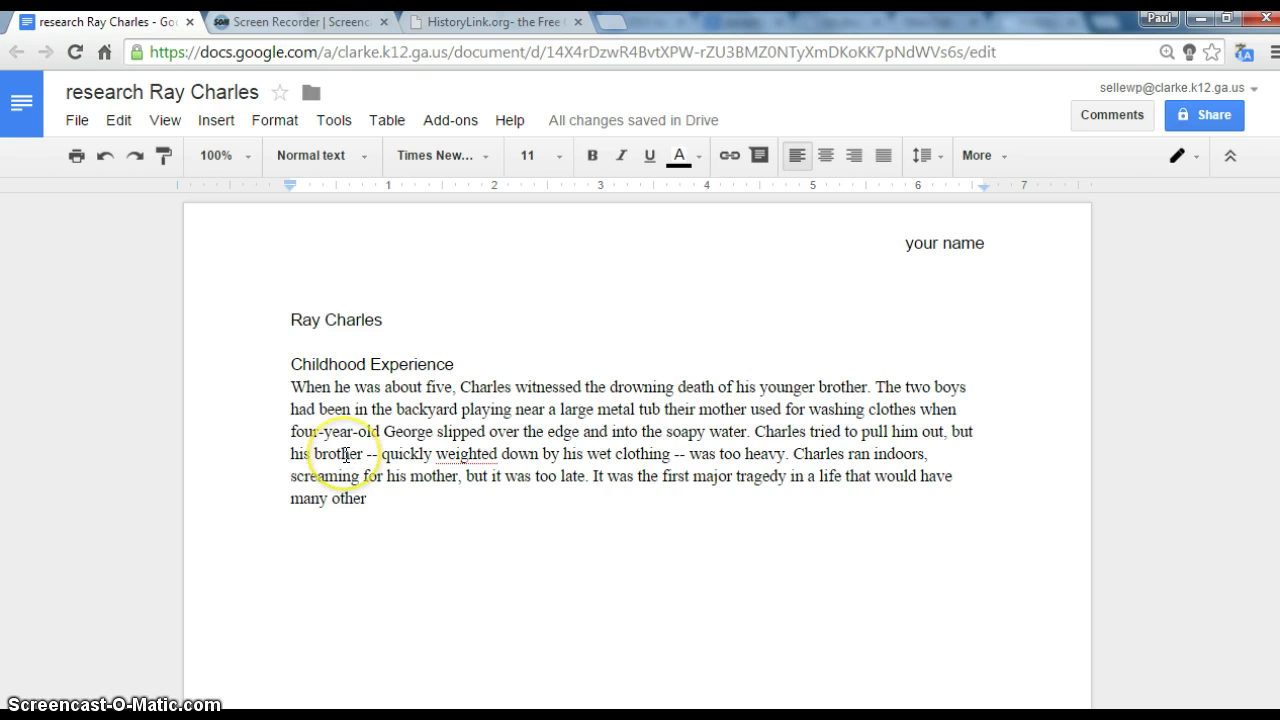
# Insert footnote 1 after 'many other' at the end of the drowning paragraph
pyautogui.click(220, 122)
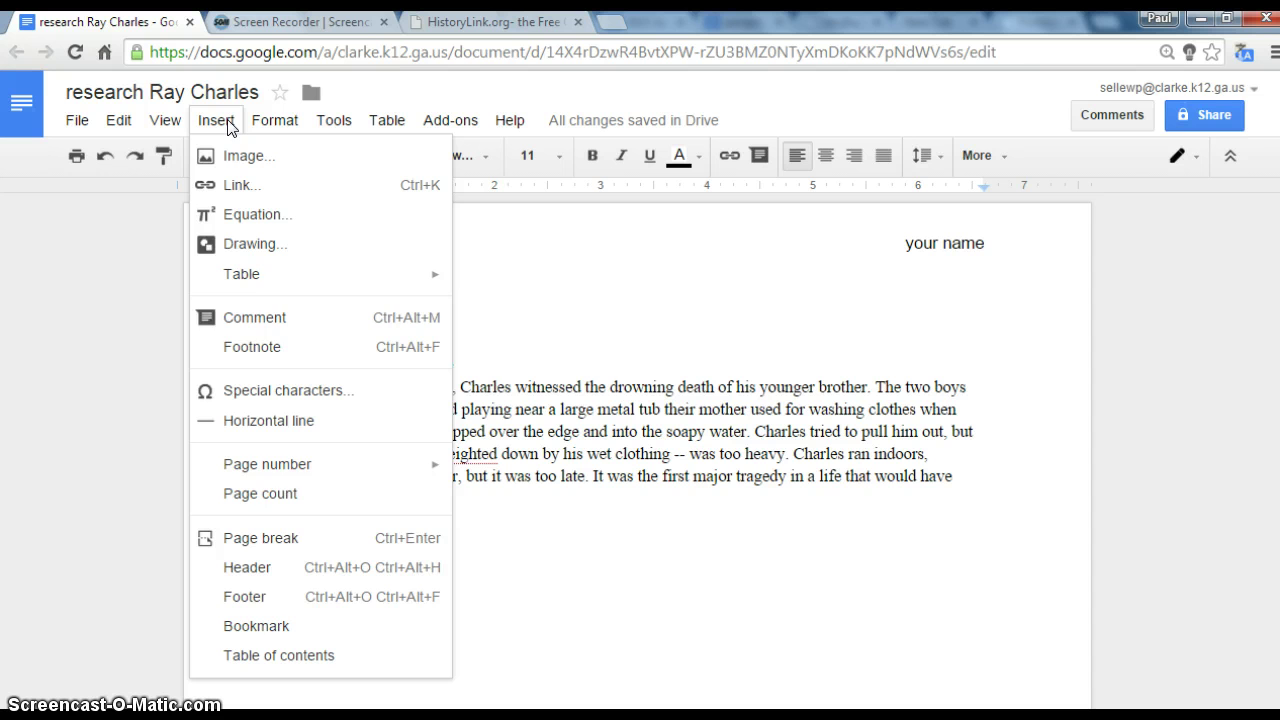
pyautogui.click(227, 348)
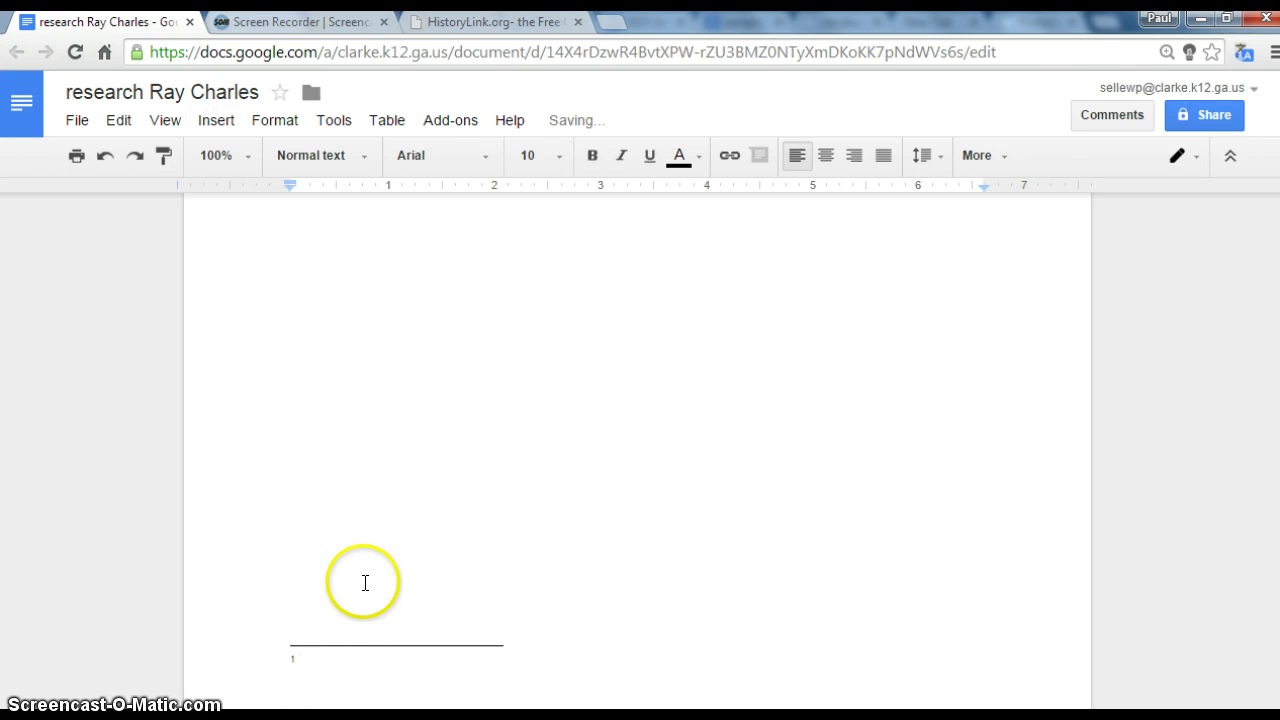
pyautogui.scroll(6, 365, 583)
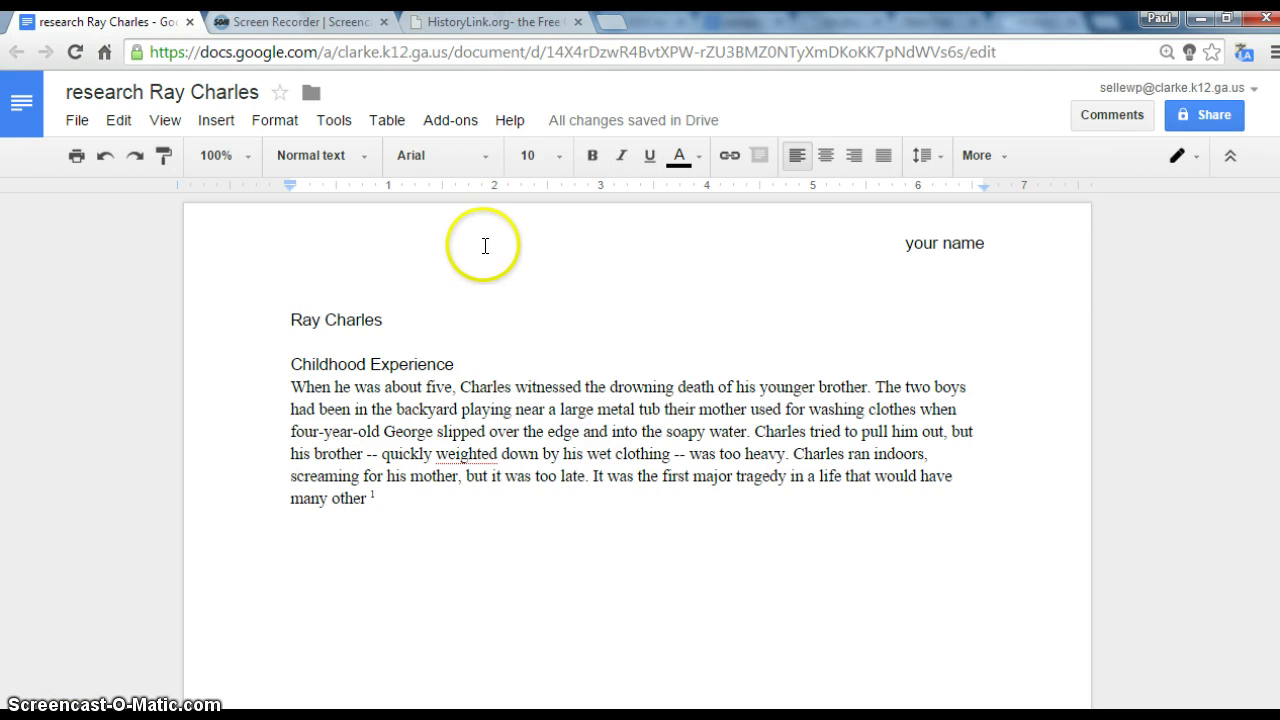
# Open EasyBib Bibliography Creator's Manage Bibliography panel from the Add-ons menu
pyautogui.click(453, 121)
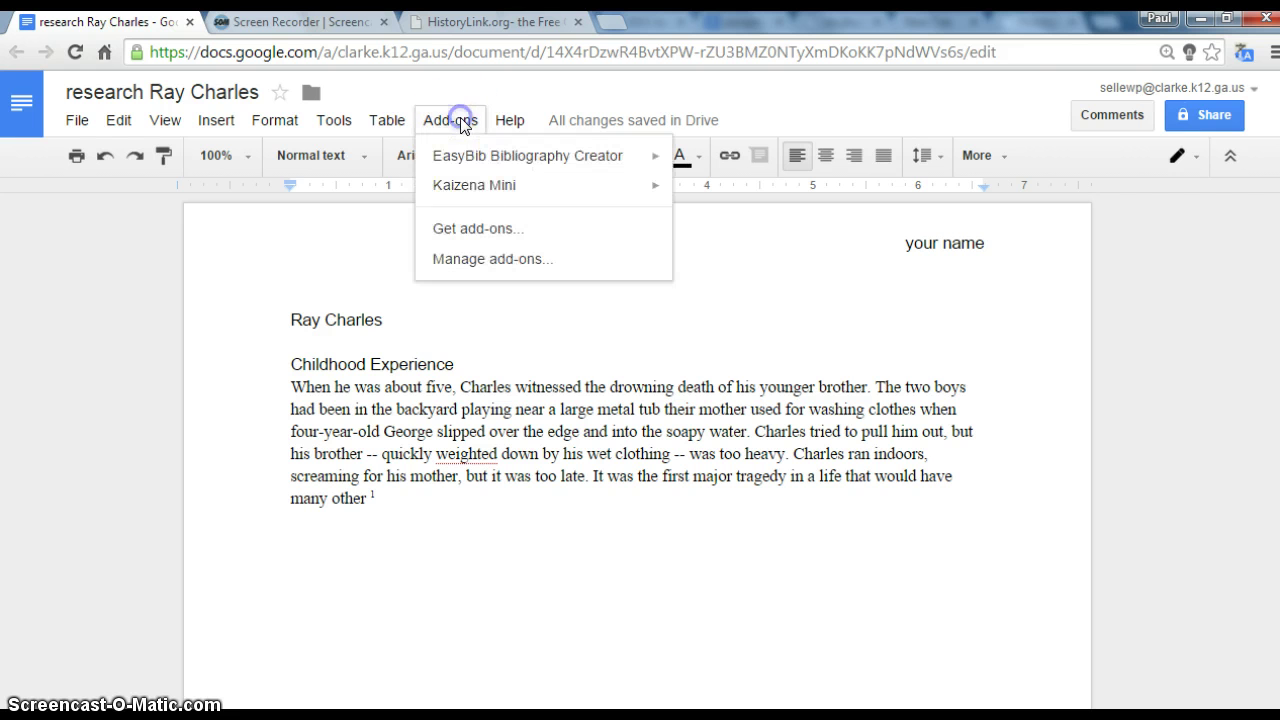
pyautogui.moveTo(466, 157)
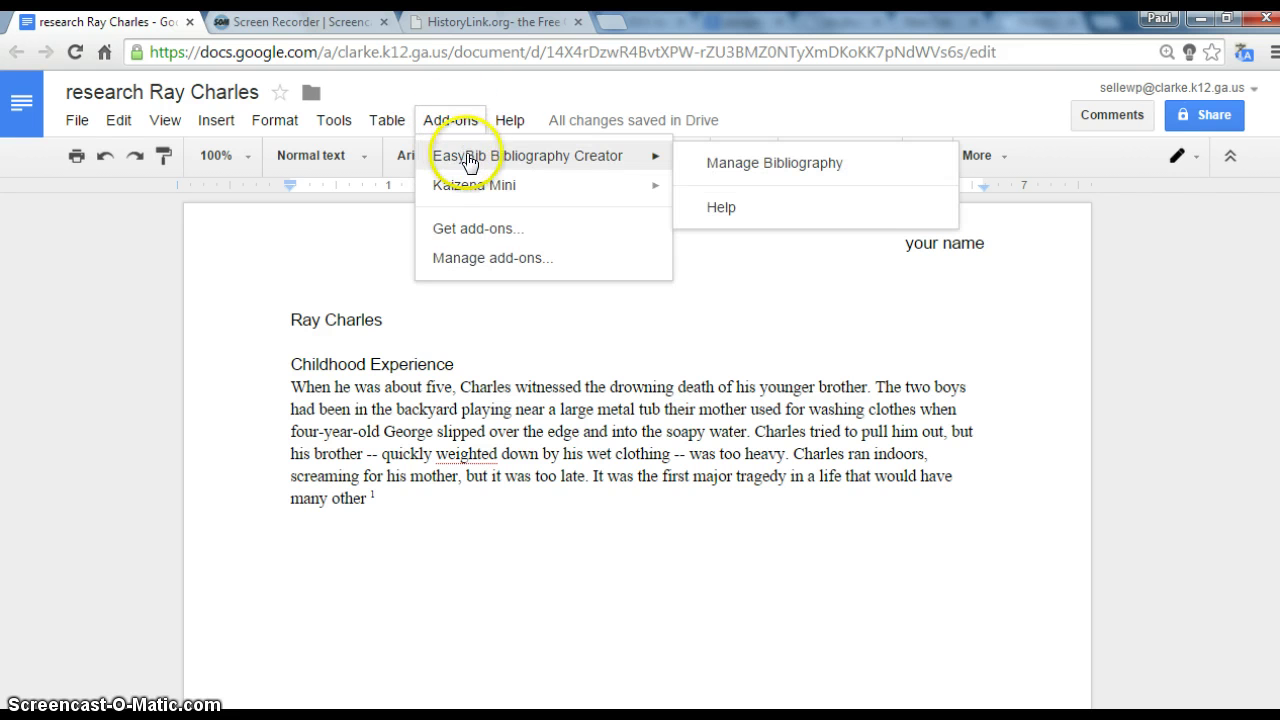
pyautogui.click(706, 166)
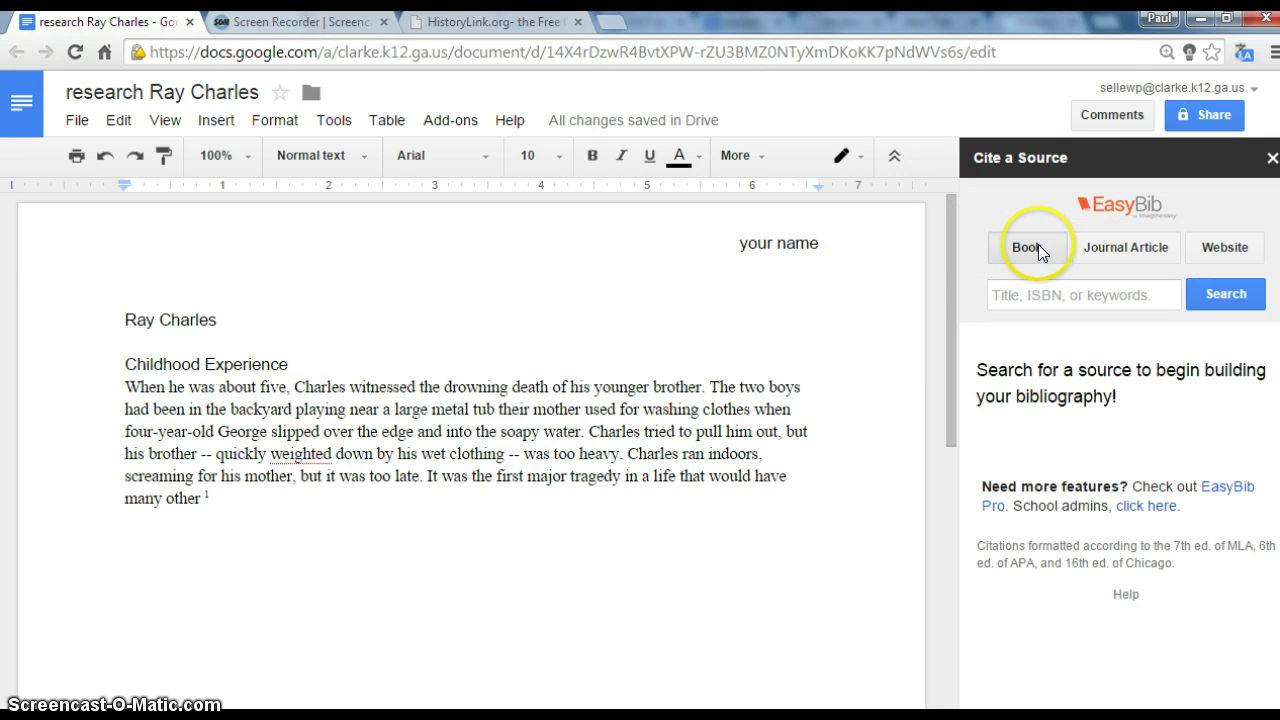
# Set EasyBib's source type to website, then copy the HistoryLink article's URL
pyautogui.click(1232, 253)
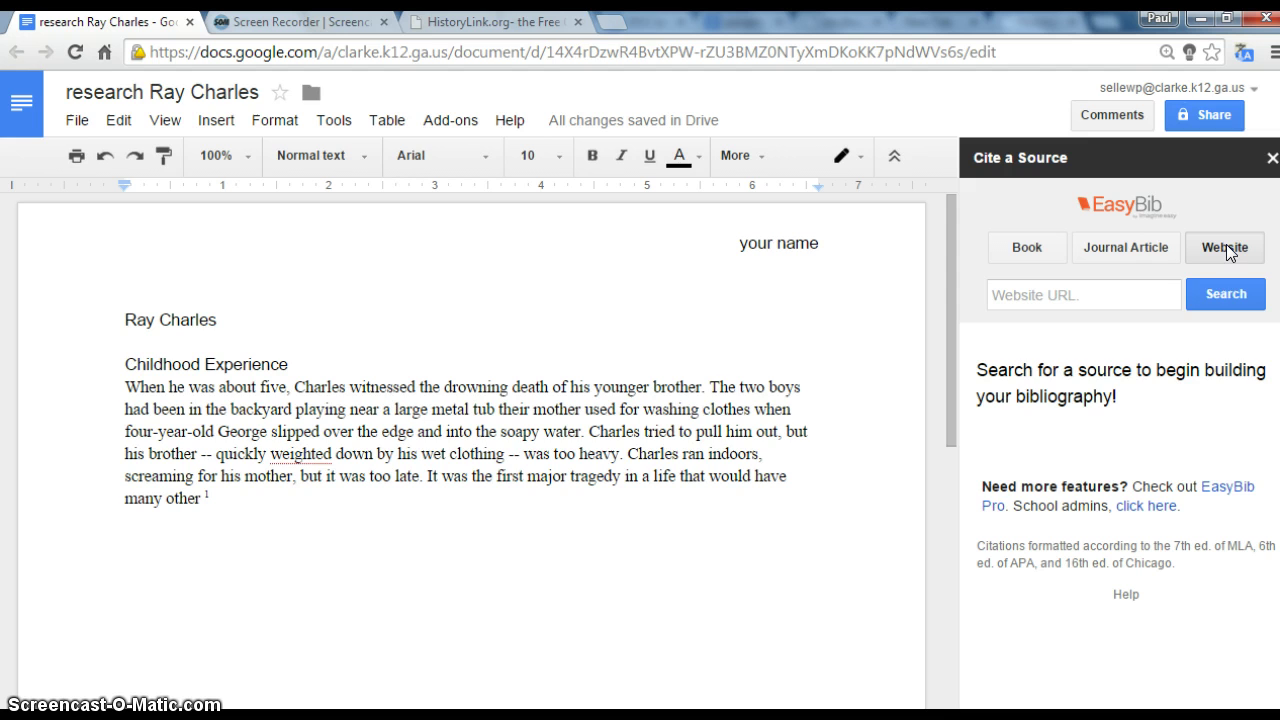
pyautogui.click(498, 26)
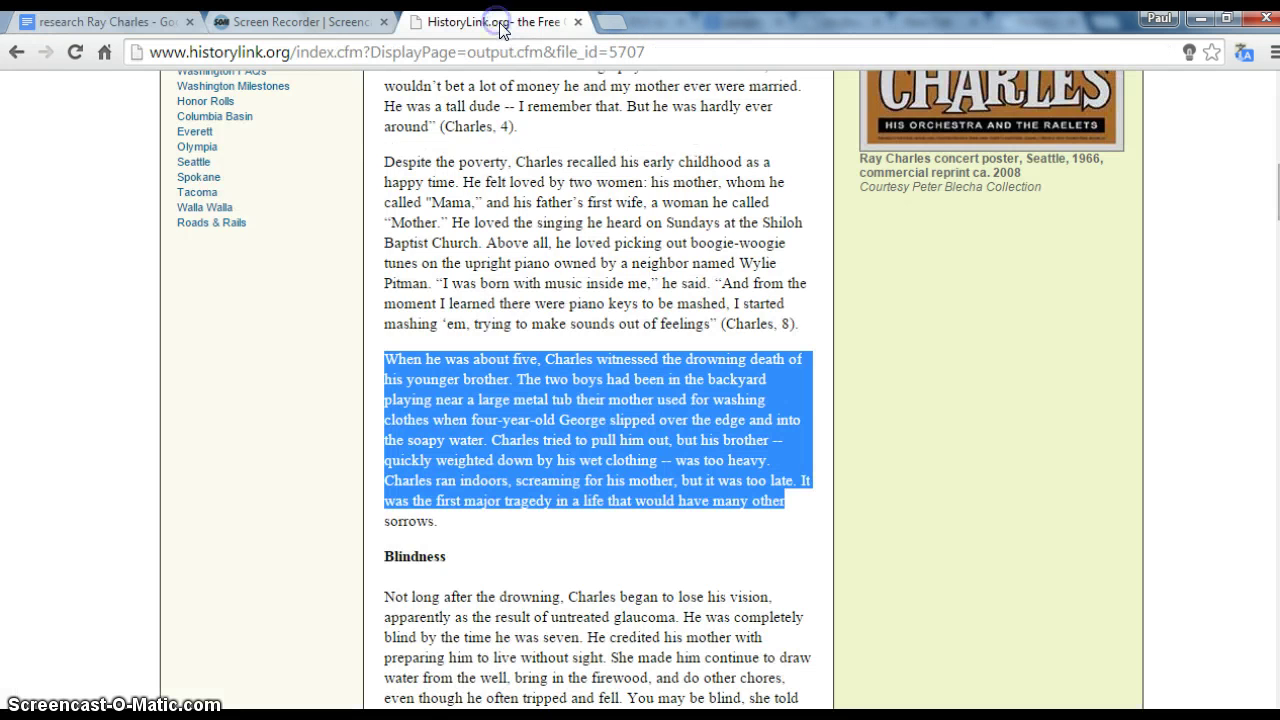
pyautogui.scroll(5, 668, 218)
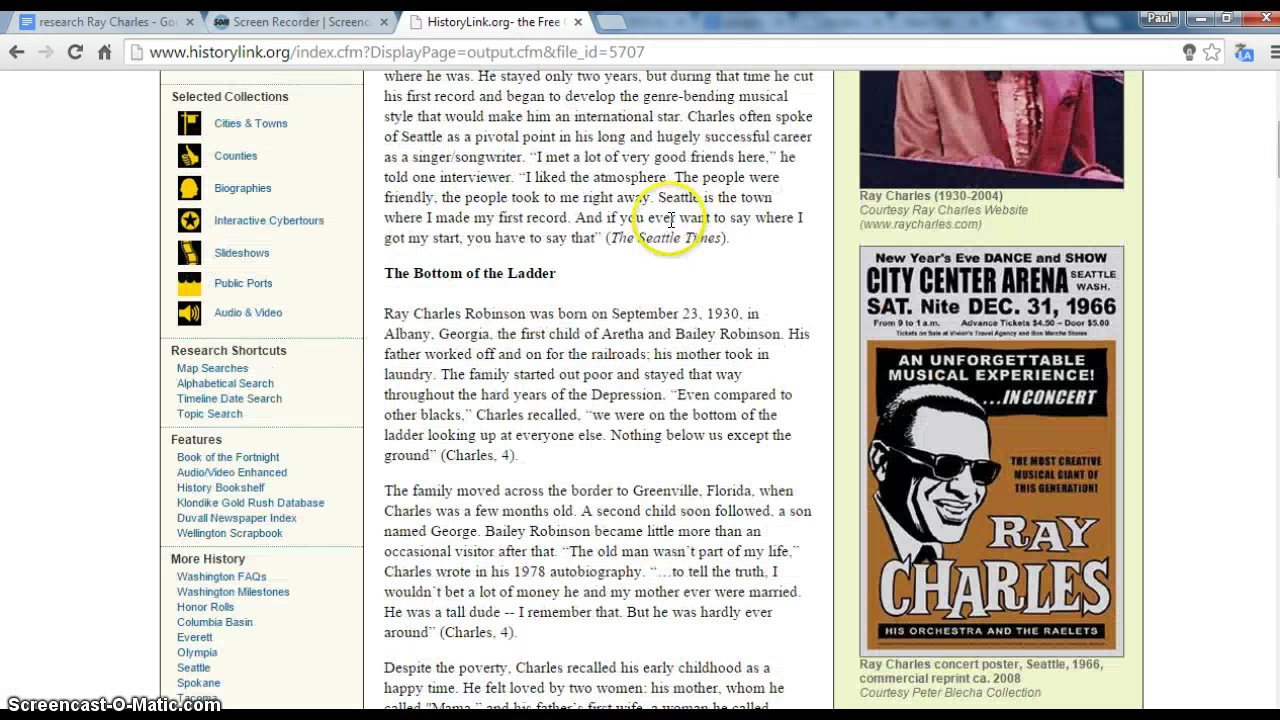
pyautogui.click(354, 50)
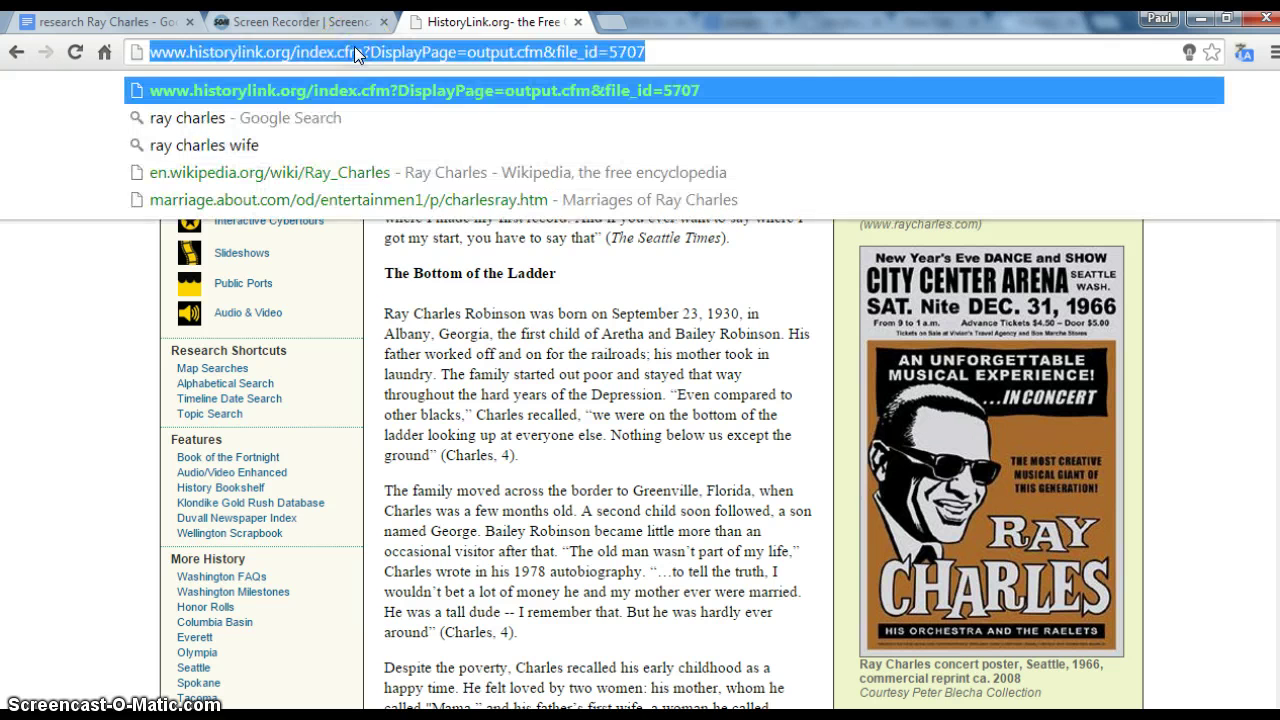
pyautogui.rightClick(354, 48)
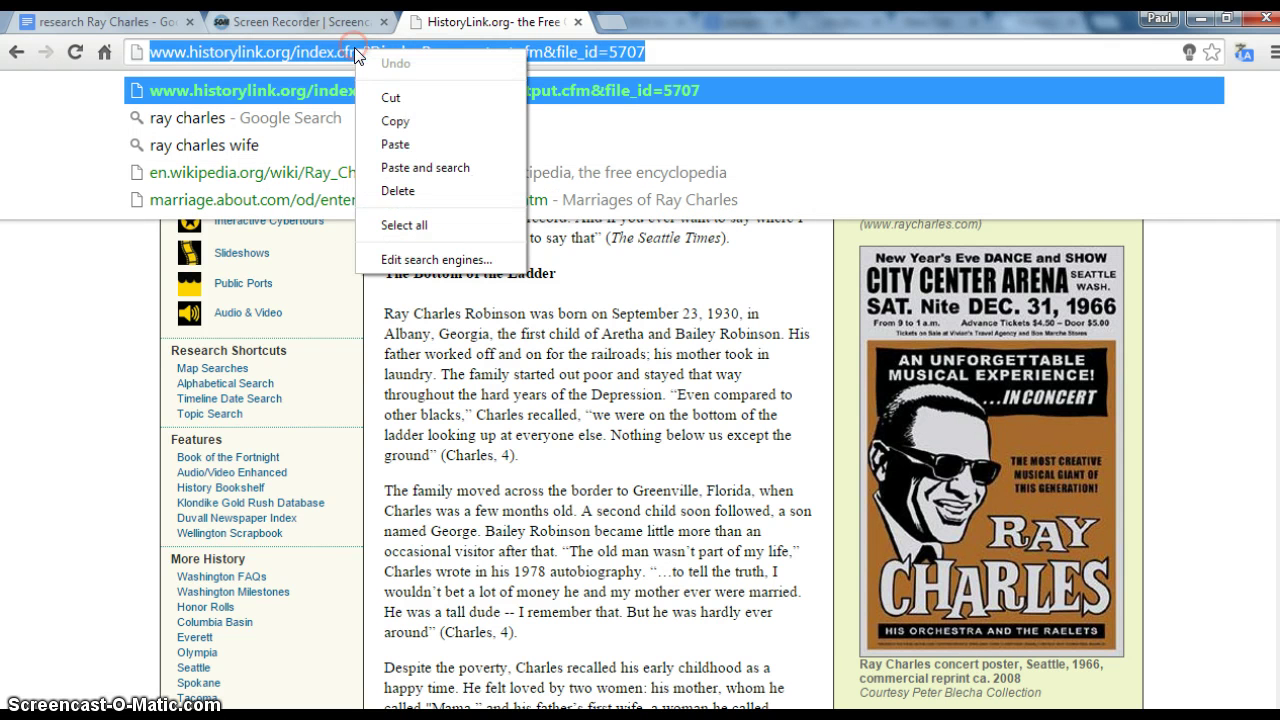
pyautogui.click(396, 121)
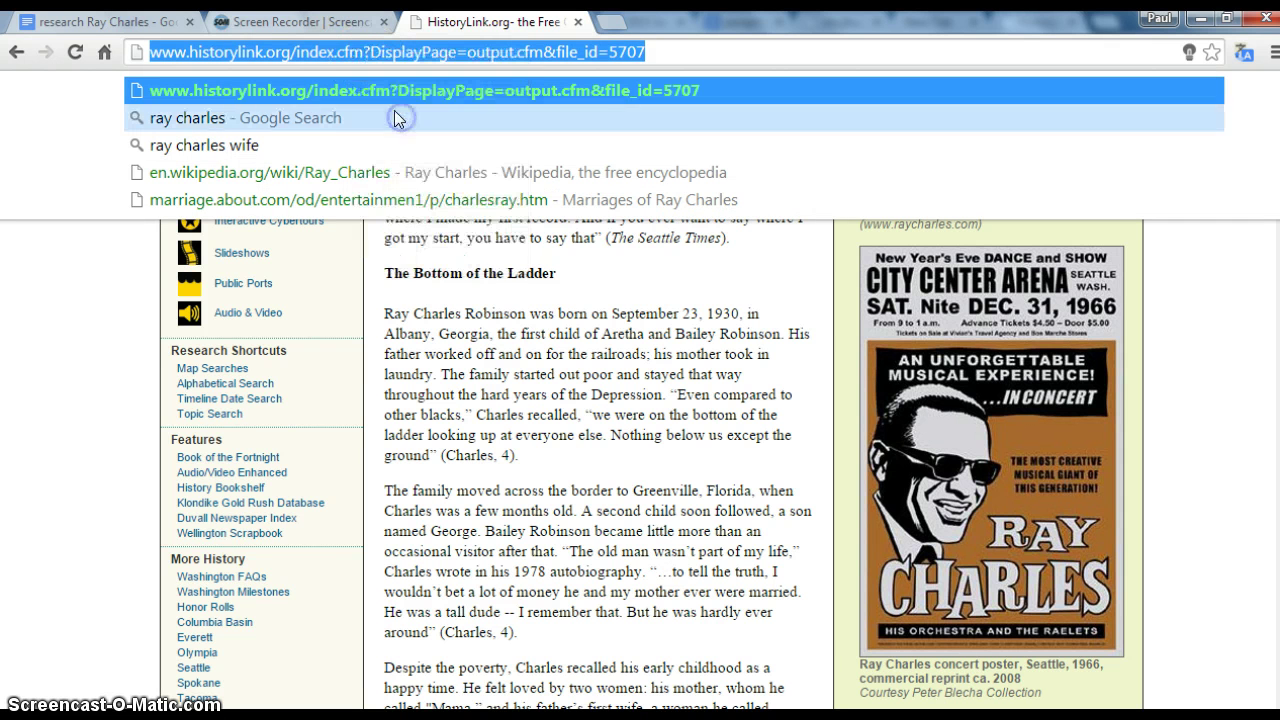
# Paste the HistoryLink URL into EasyBib's Website URL field and search for it
pyautogui.click(93, 21)
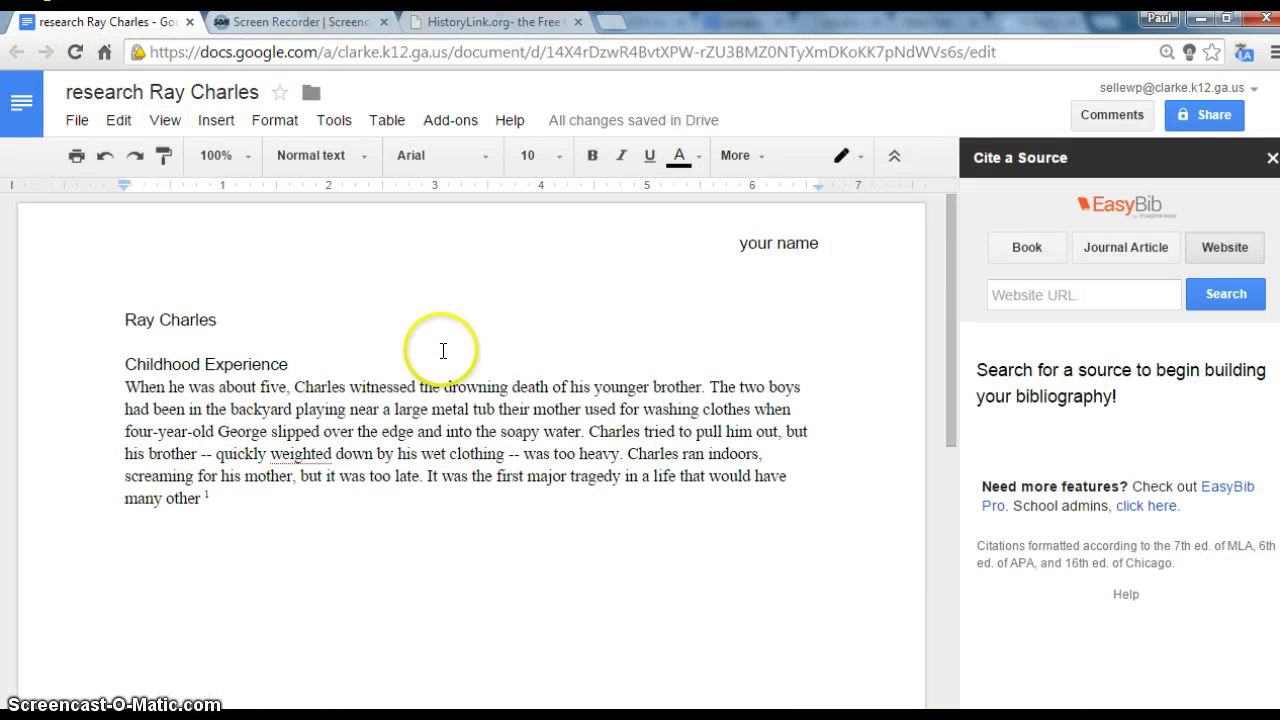
pyautogui.scroll(-10, 443, 345)
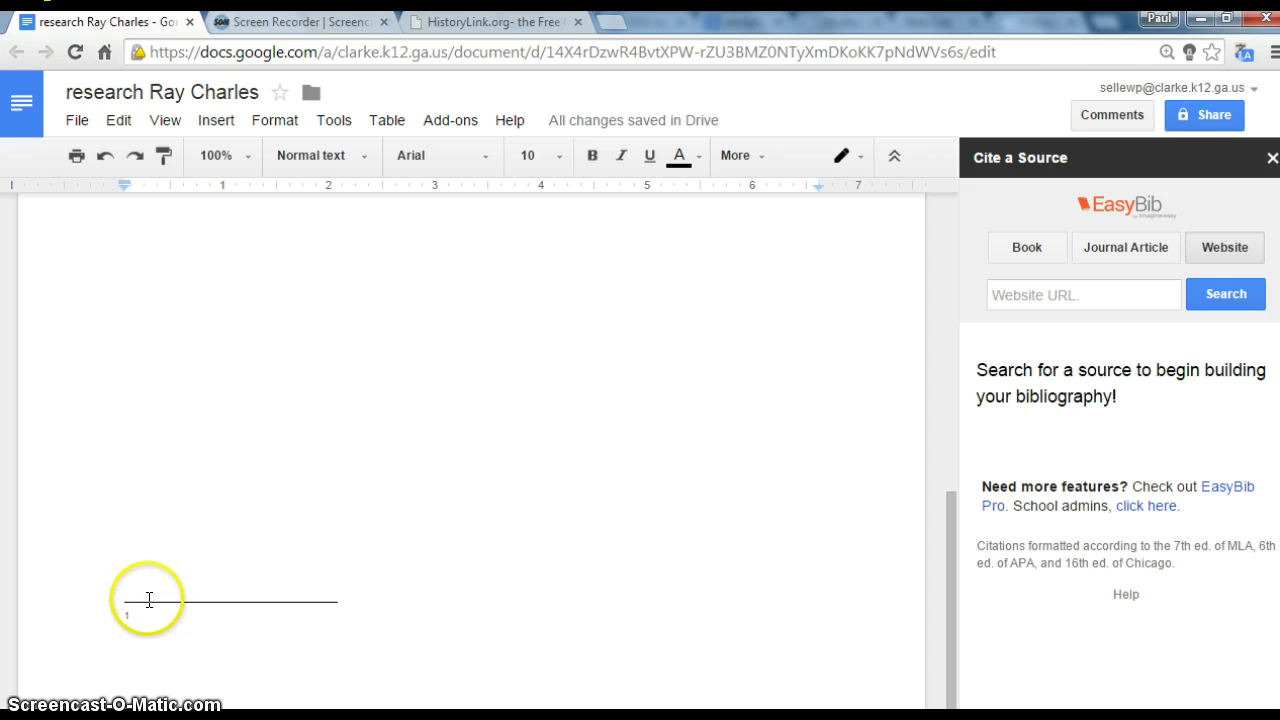
pyautogui.click(1064, 288)
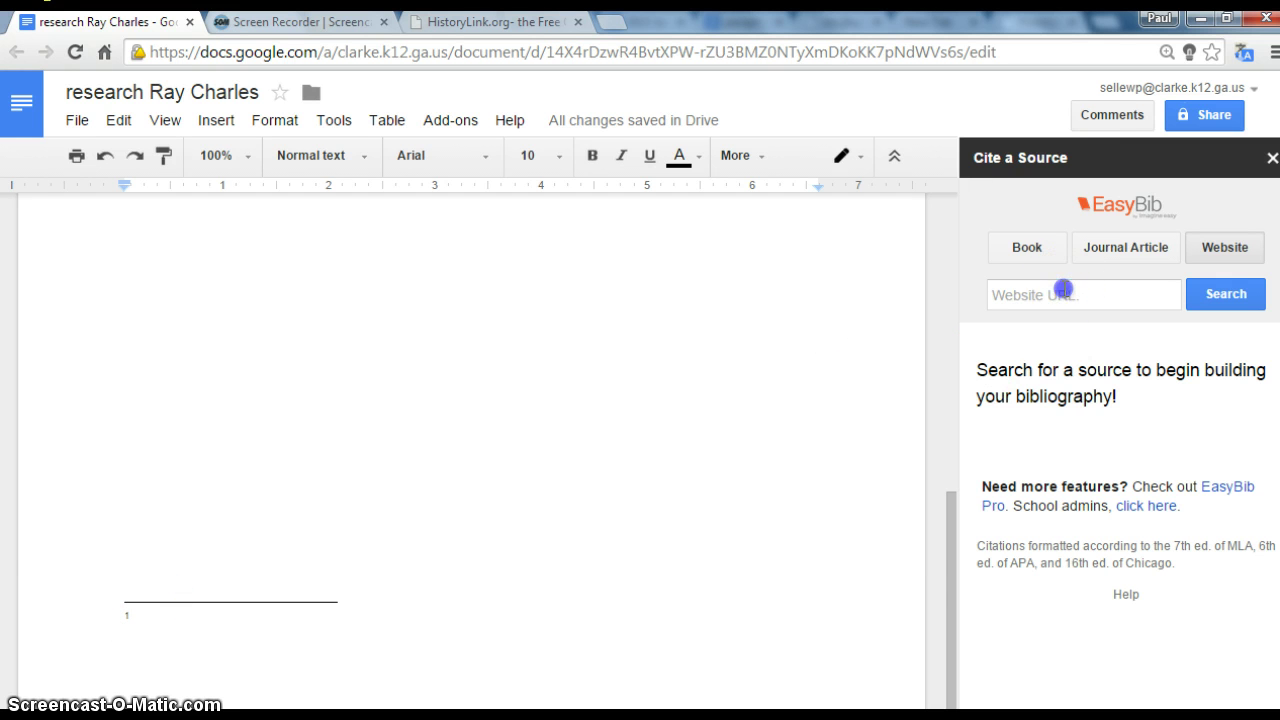
pyautogui.rightClick(995, 293)
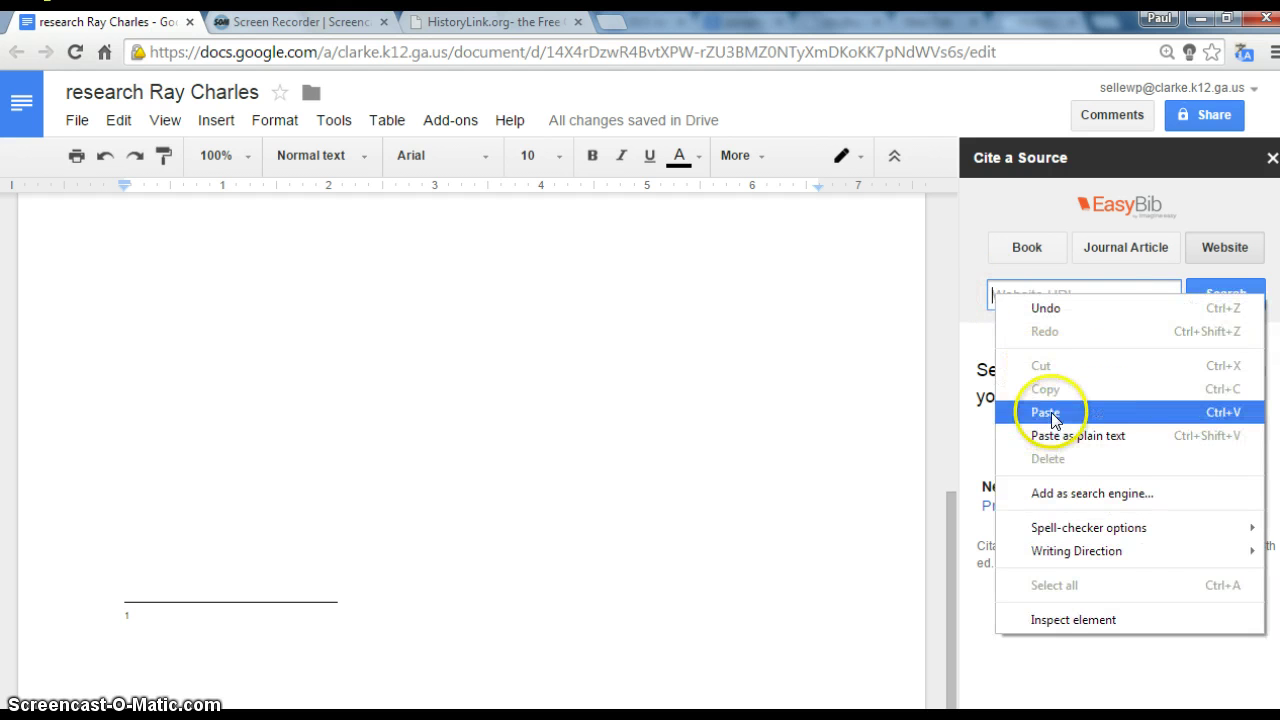
pyautogui.click(1045, 412)
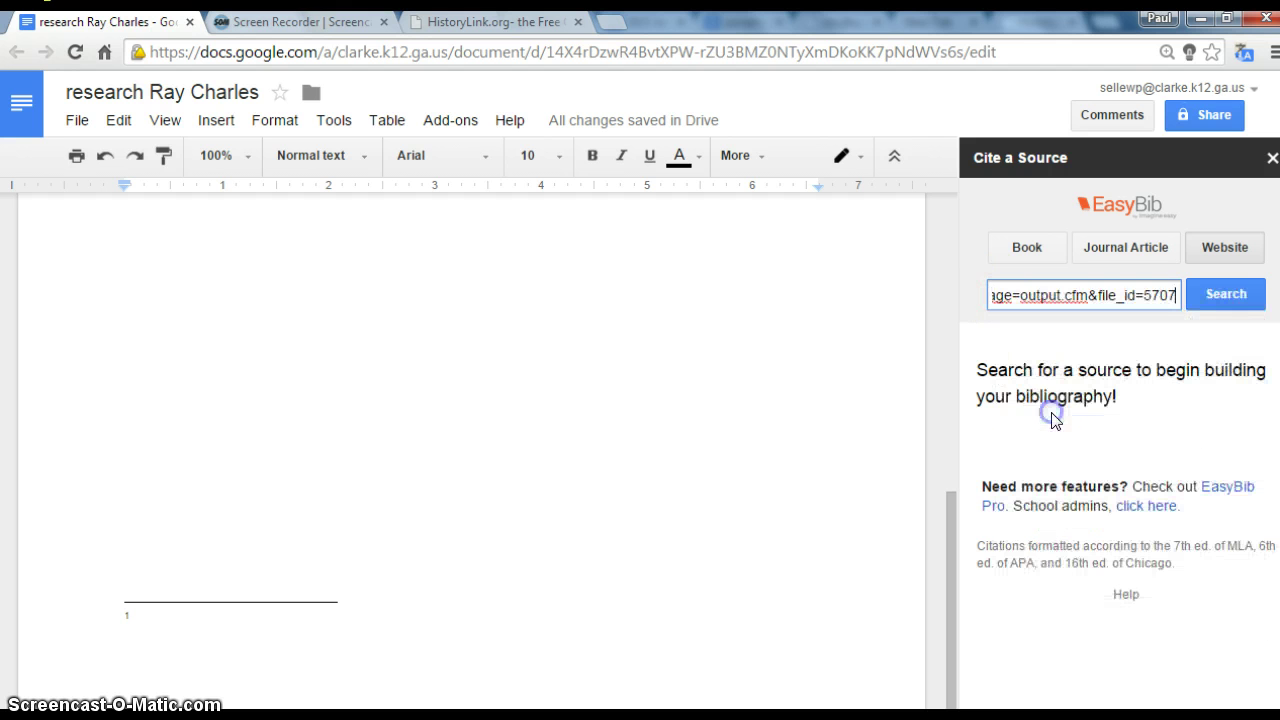
pyautogui.click(1222, 293)
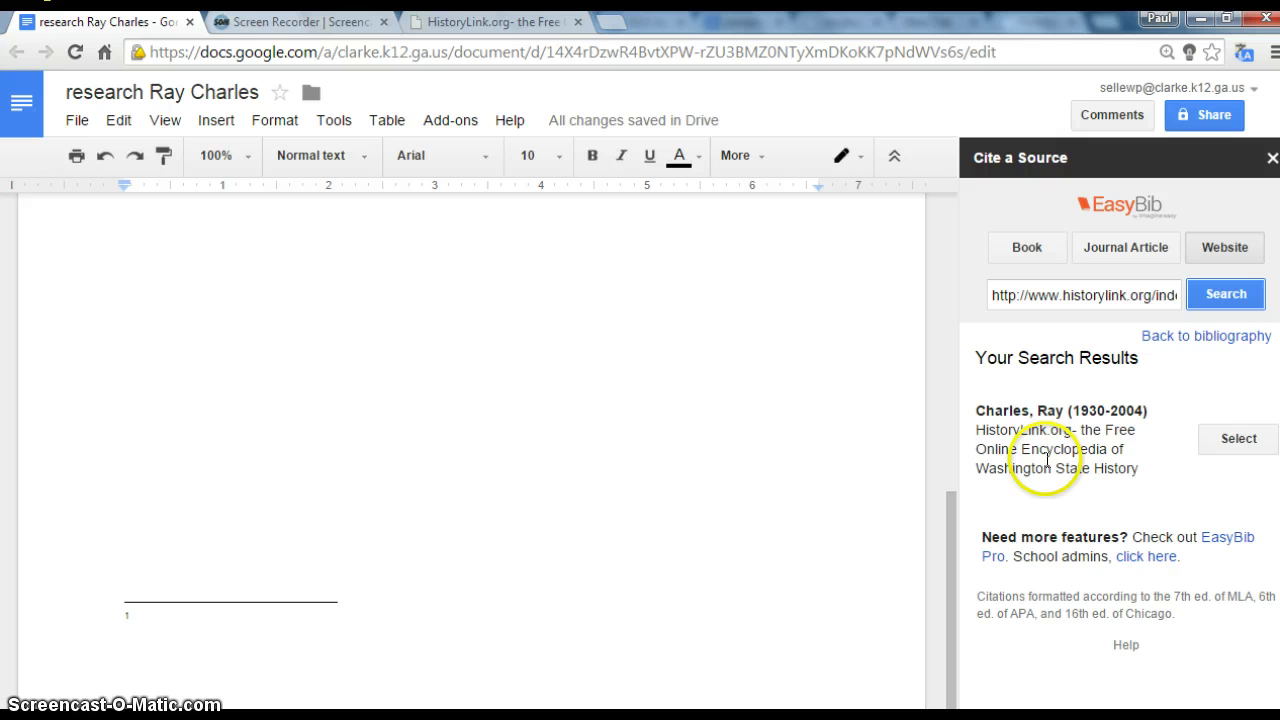
# Select the 'Charles, Ray (1930-2004)' result and copy its MLA citation through 'Web. 29 Jan. 2015.'
pyautogui.click(1226, 442)
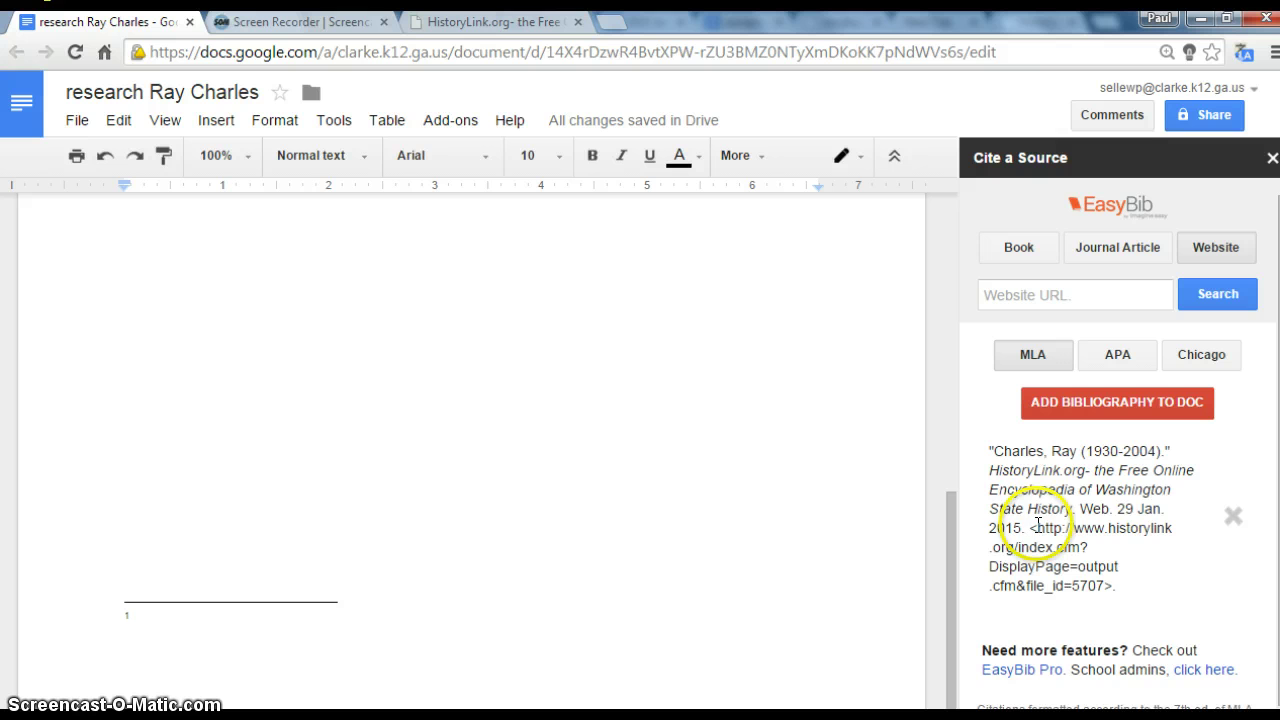
pyautogui.click(1028, 524)
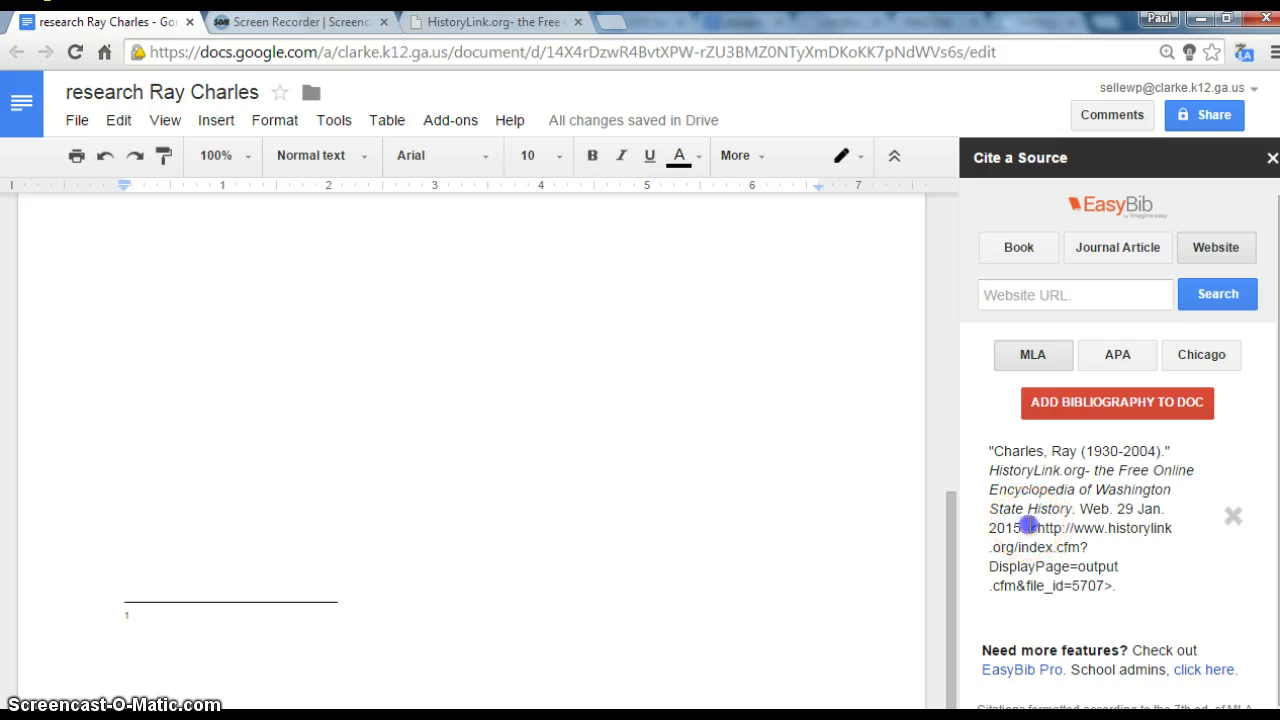
pyautogui.moveTo(1028, 524); pyautogui.dragTo(981, 450)
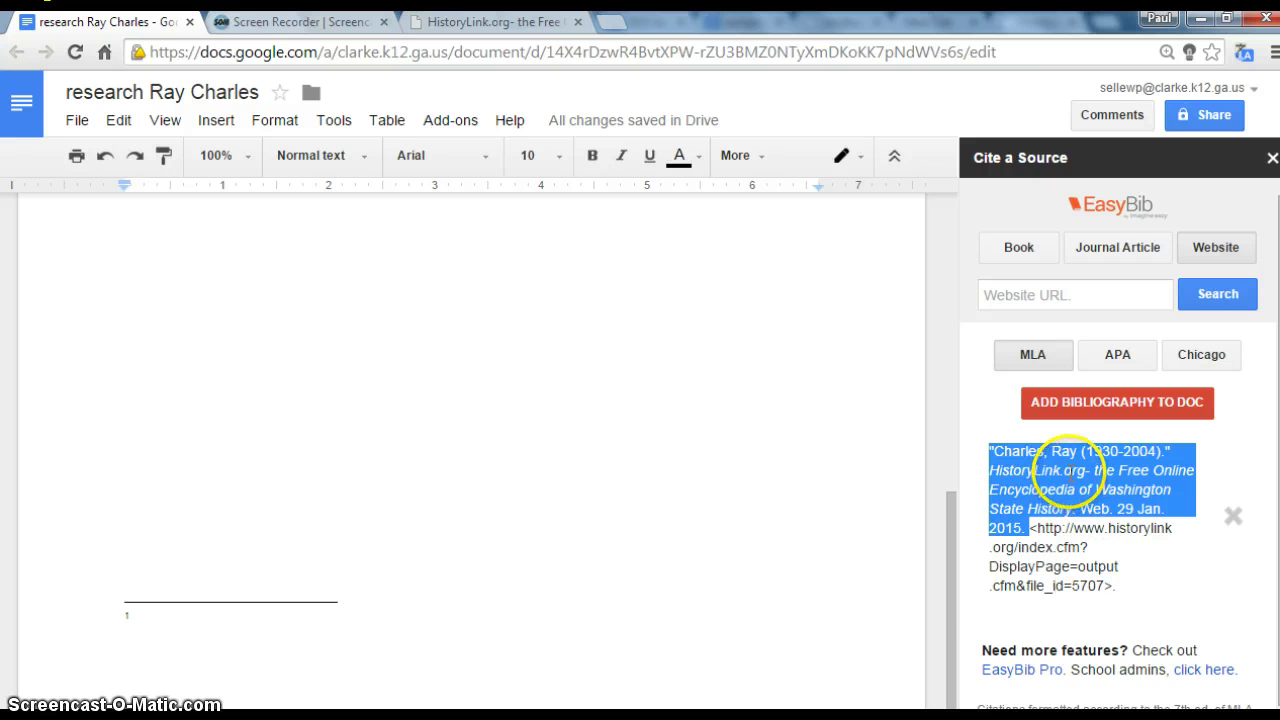
pyautogui.rightClick(1072, 479)
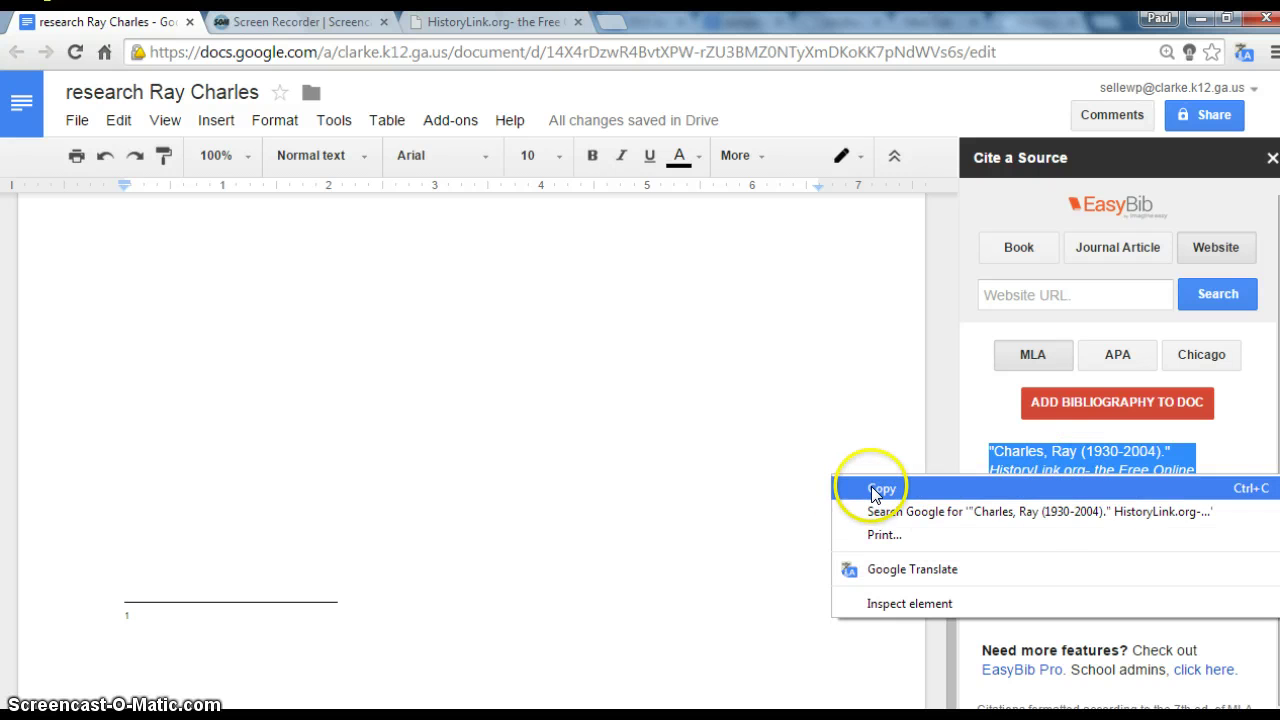
pyautogui.click(875, 487)
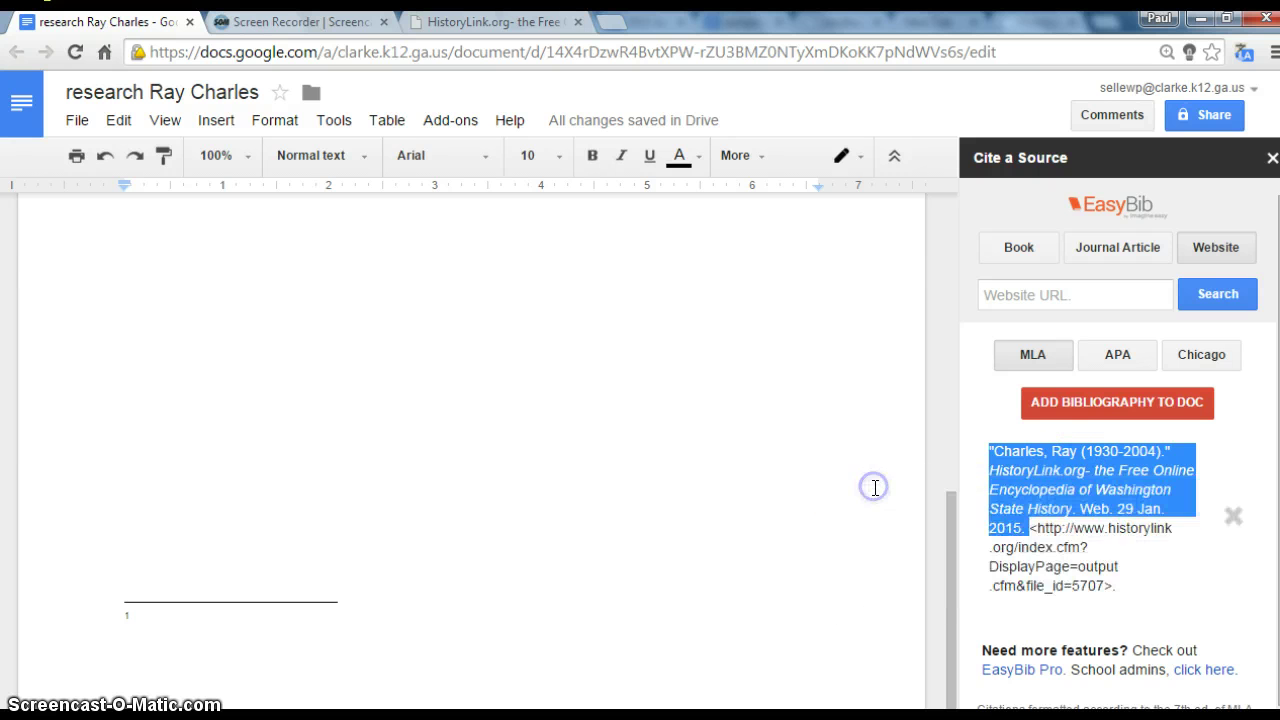
# Paste the recopied MLA citation 'Charles, Ray (1930-2004).' from EasyBib into footnote 1
pyautogui.click(141, 616)
pyautogui.rightClick(141, 616)
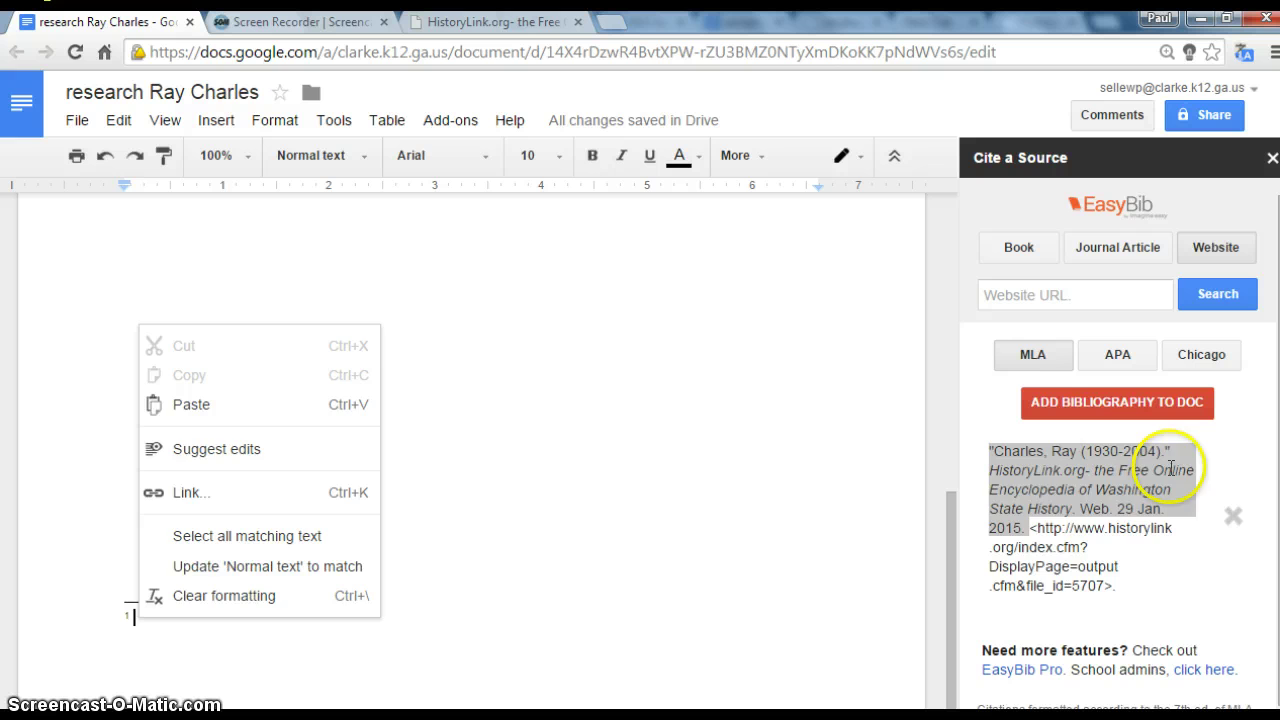
pyautogui.rightClick(1112, 473)
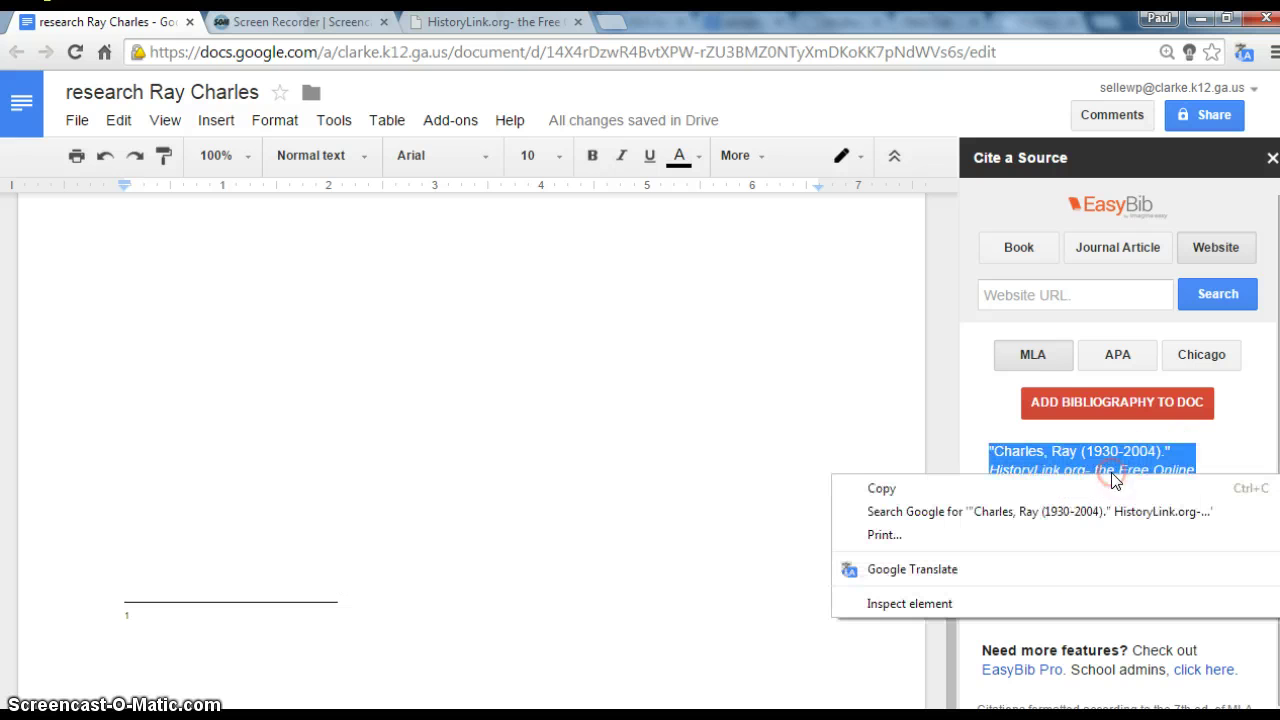
pyautogui.click(879, 489)
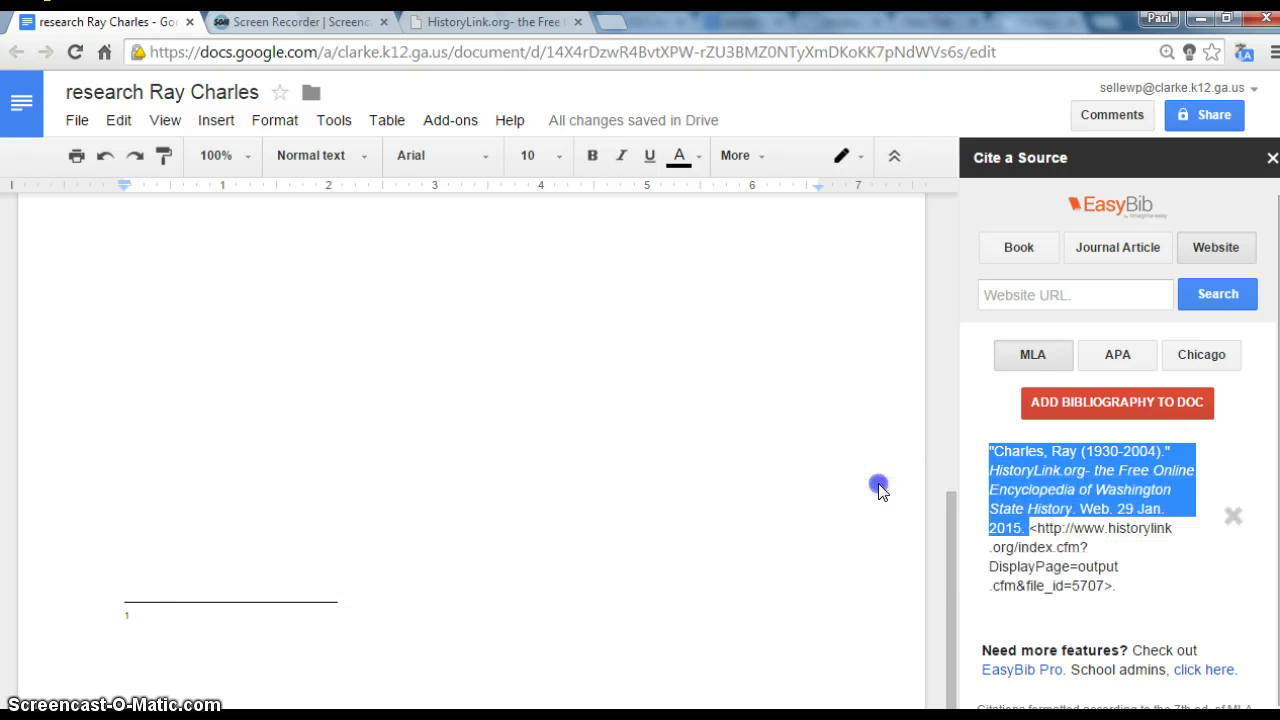
pyautogui.click(140, 619)
pyautogui.rightClick(140, 619)
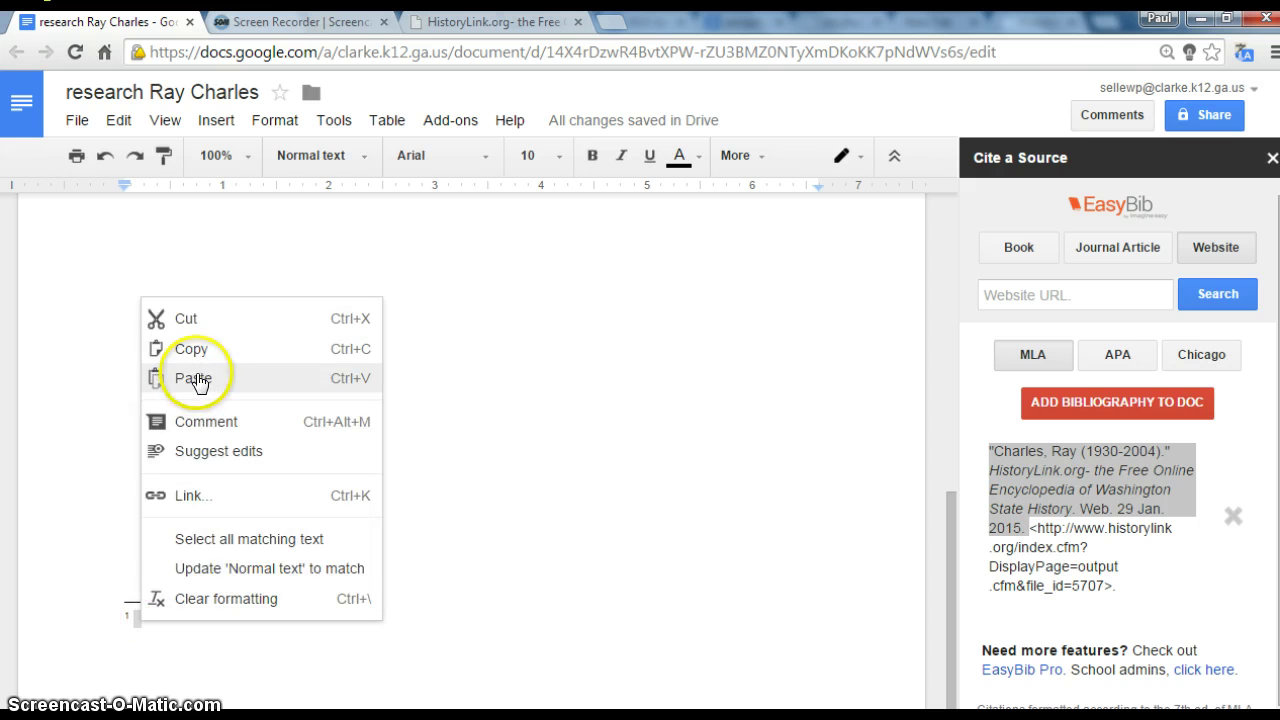
pyautogui.click(193, 373)
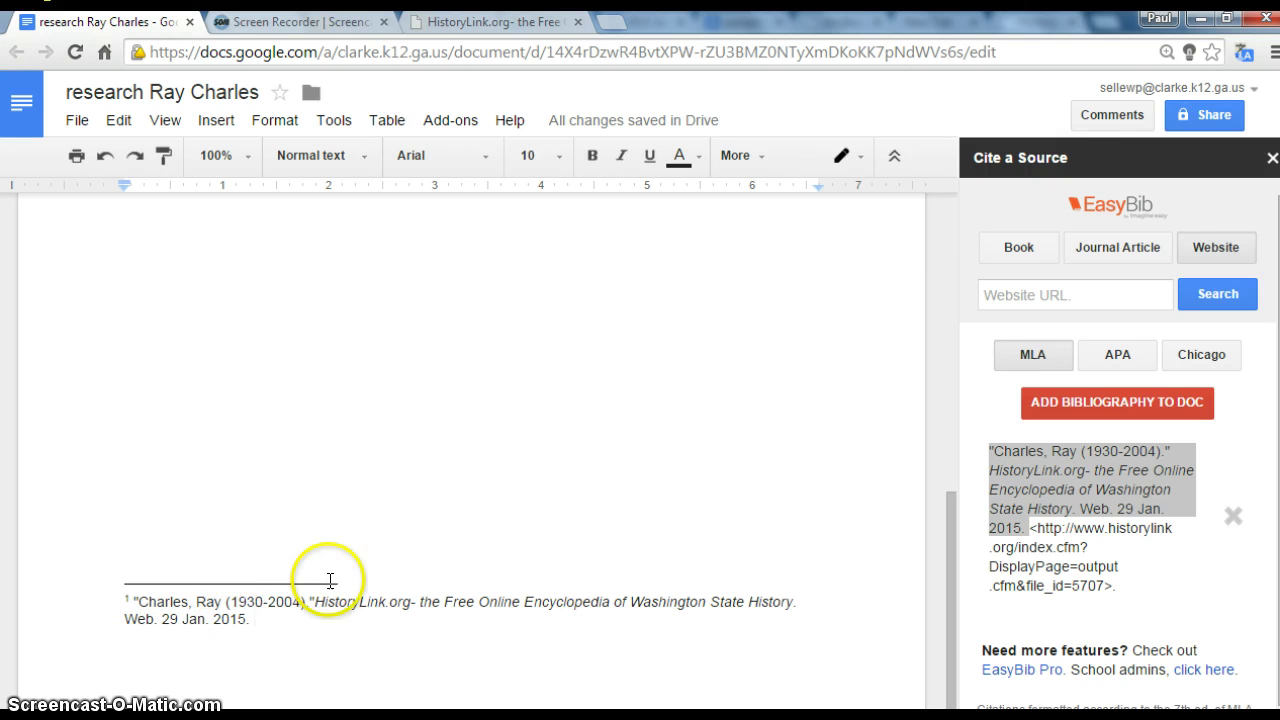
pyautogui.click(668, 470)
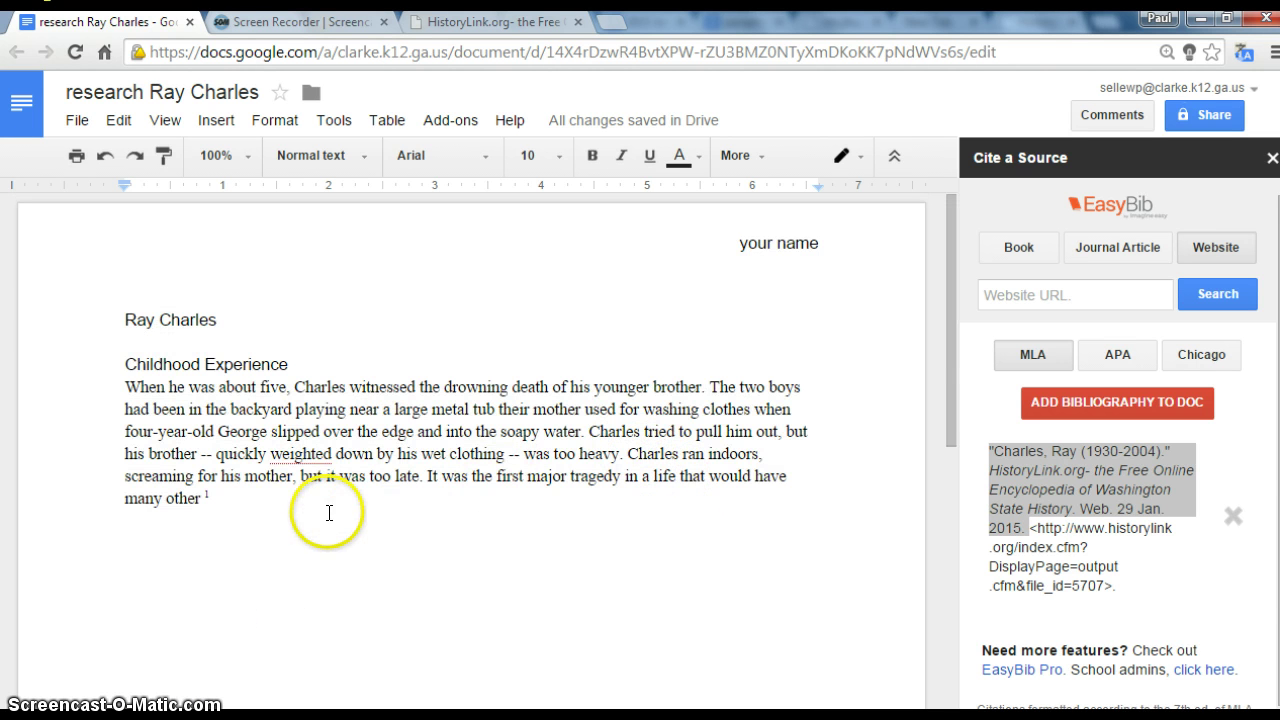
# Below the paragraph, insert EasyBib's bibliography as a centered Works Cited entry for HistoryLink
pyautogui.doubleClick(219, 505)
pyautogui.press('End')
pyautogui.press('Return')
pyautogui.press('Return')
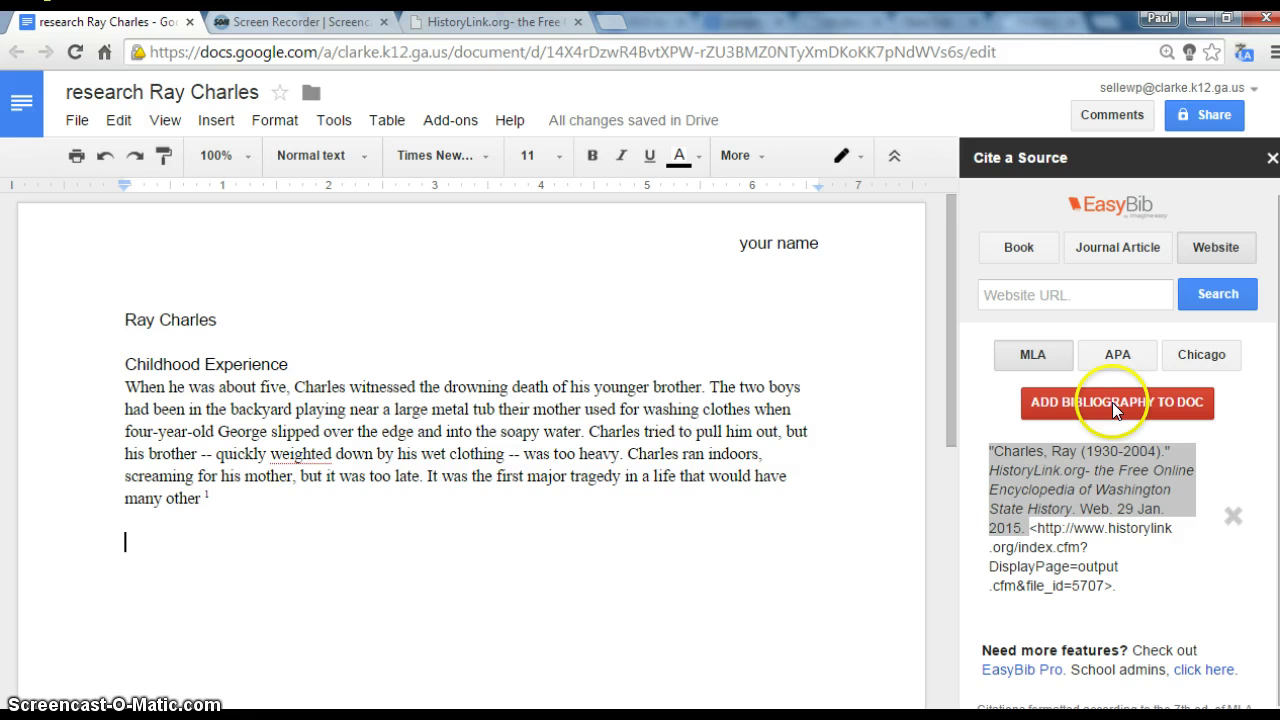
pyautogui.click(1113, 403)
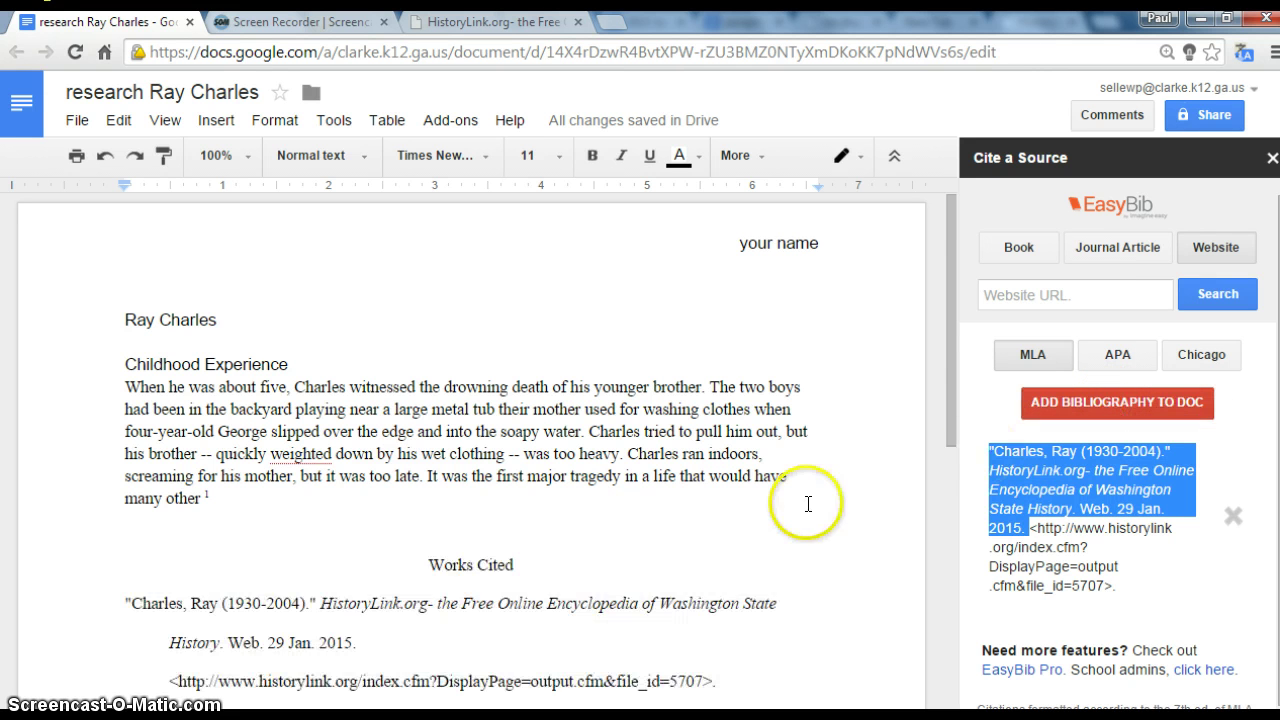
pyautogui.scroll(-3, 627, 539)
pyautogui.scroll(1, 590, 460)
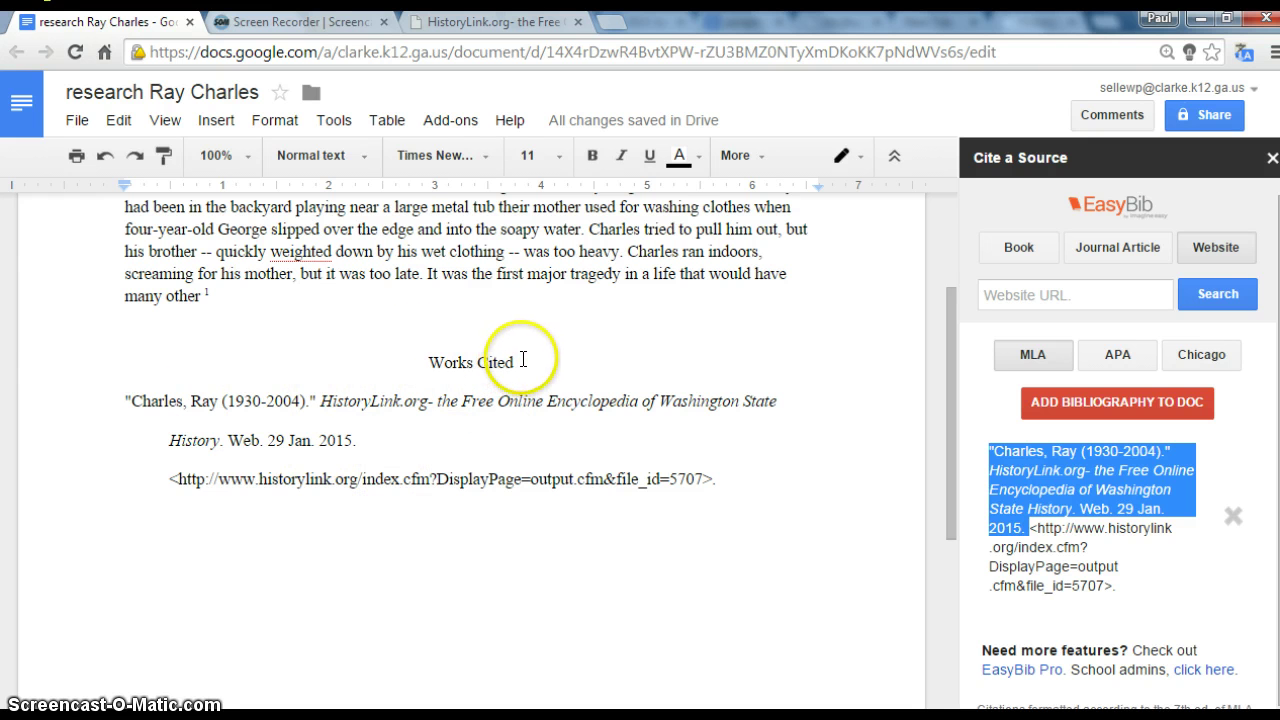
# Rename the Works Cited heading to 'Bibliography' and add an empty line above it
pyautogui.moveTo(516, 362); pyautogui.dragTo(431, 362)
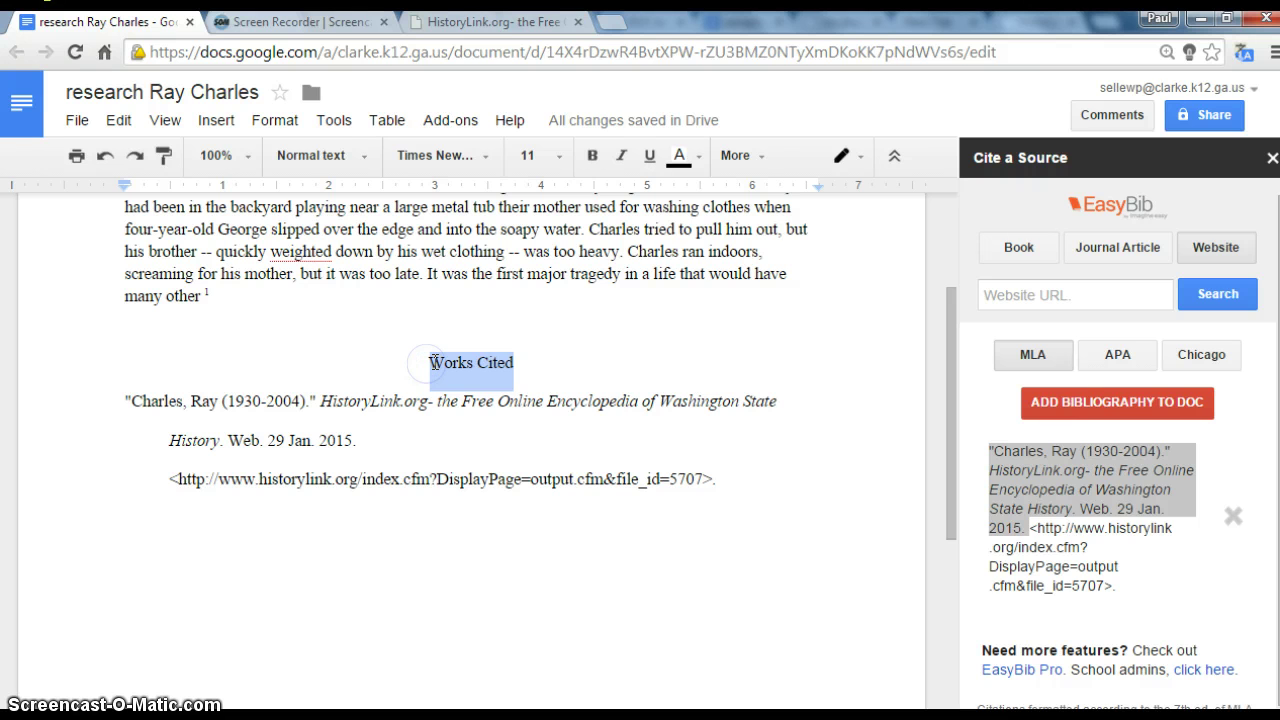
pyautogui.write('B')
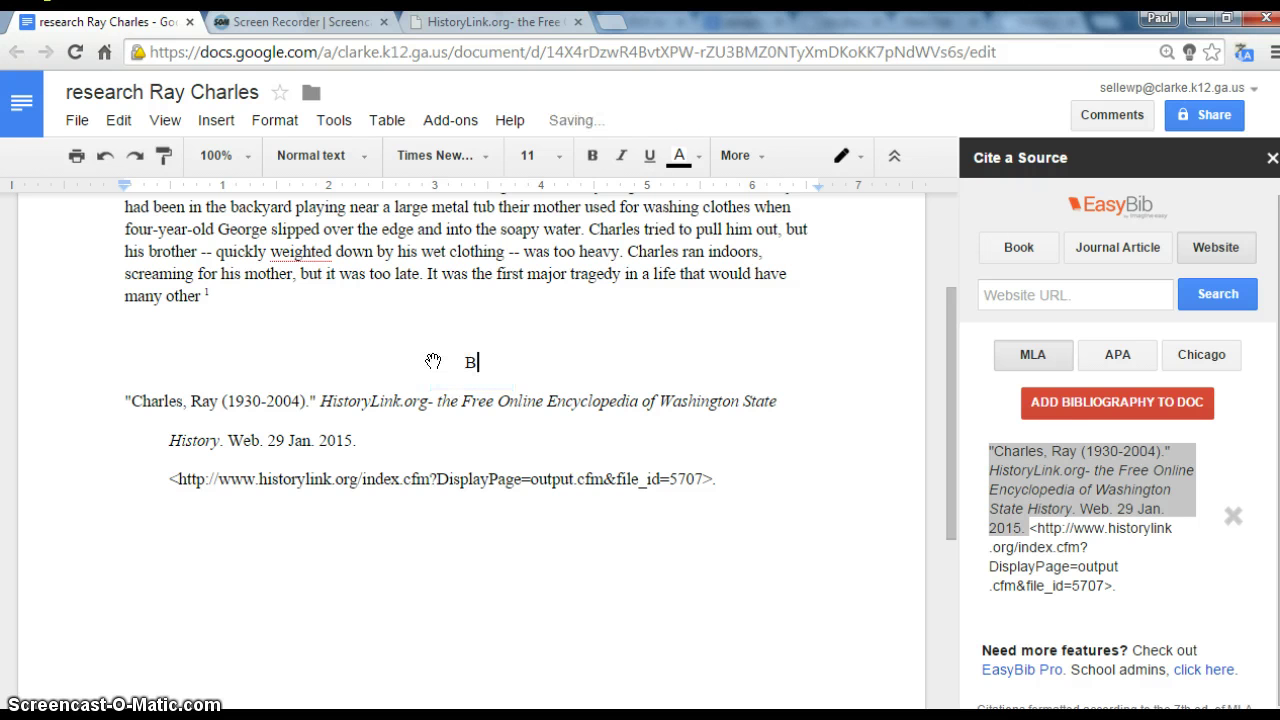
pyautogui.write('ibliography')
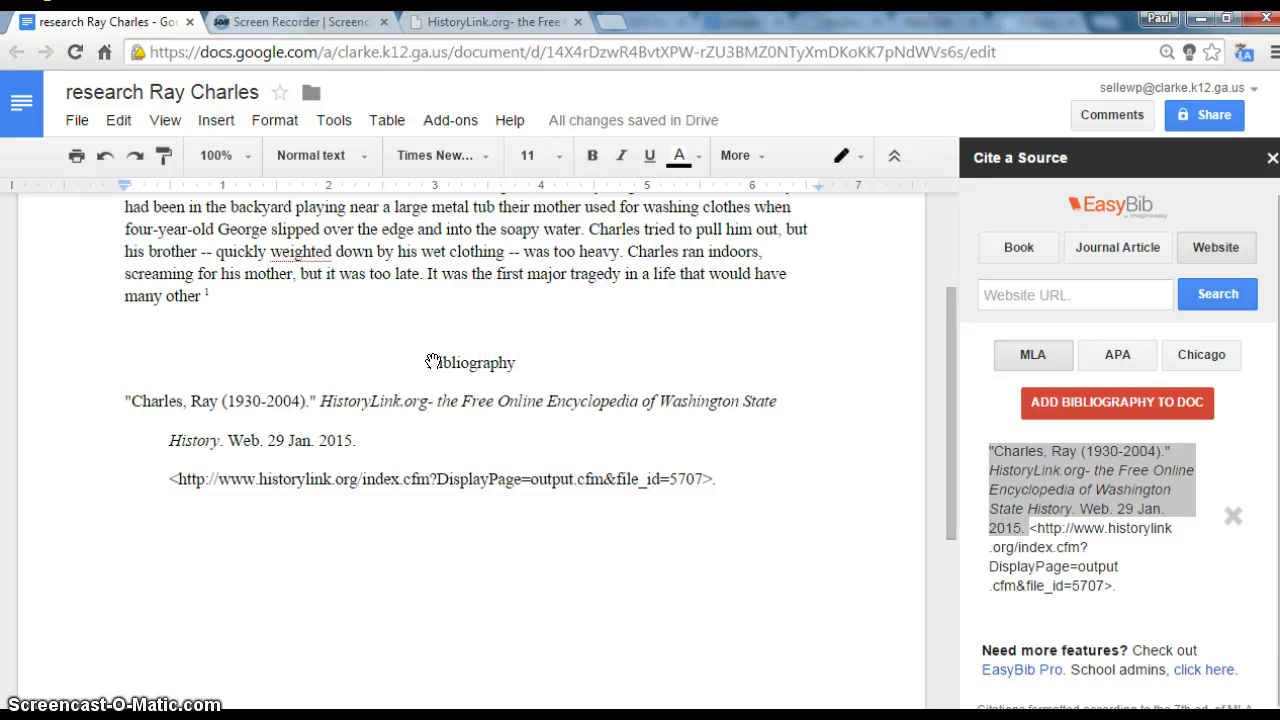
pyautogui.click(500, 352)
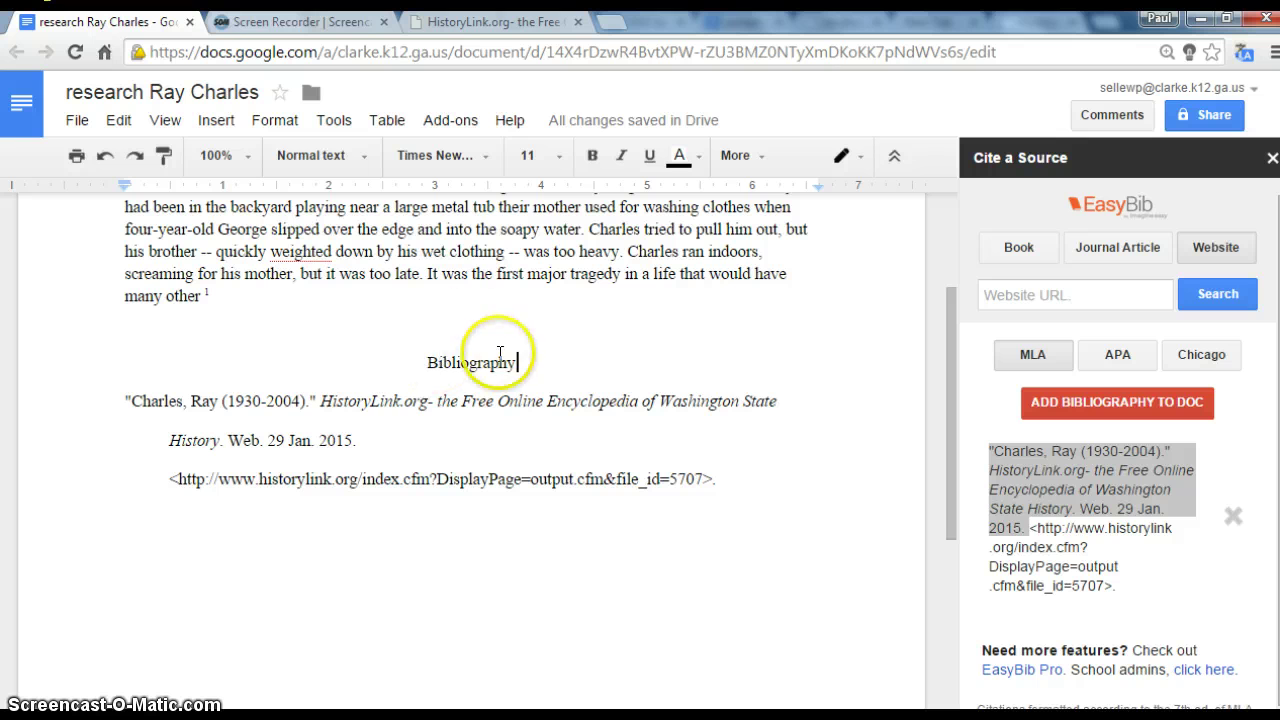
pyautogui.doubleClick(416, 365)
pyautogui.click(428, 365)
pyautogui.press('Return')
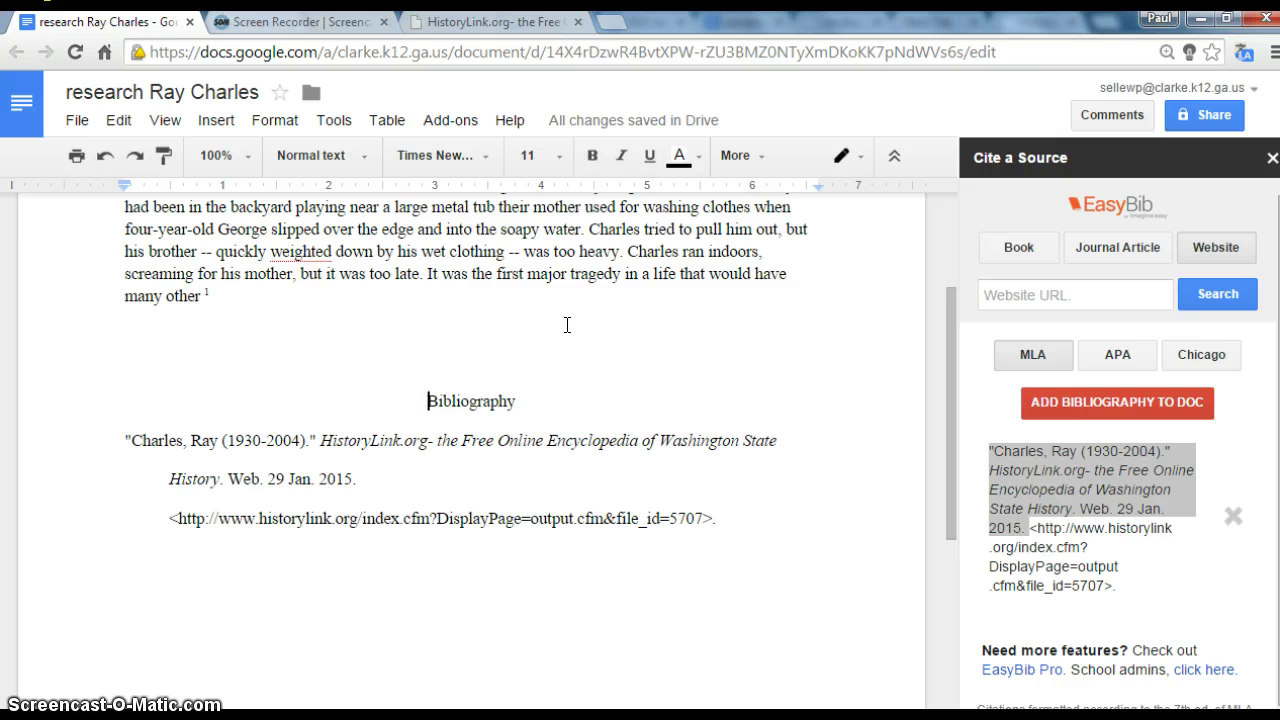
# Add a blank line after the paragraph's footnote mark
pyautogui.click(593, 307)
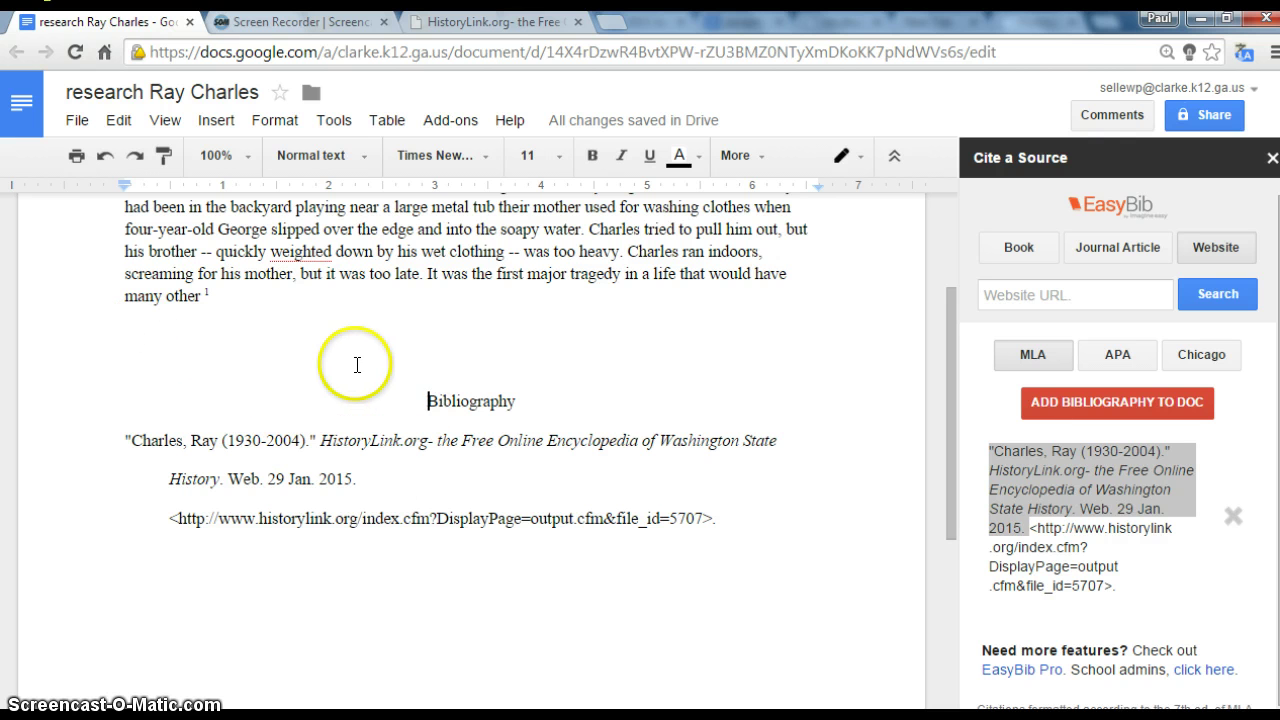
pyautogui.click(224, 296)
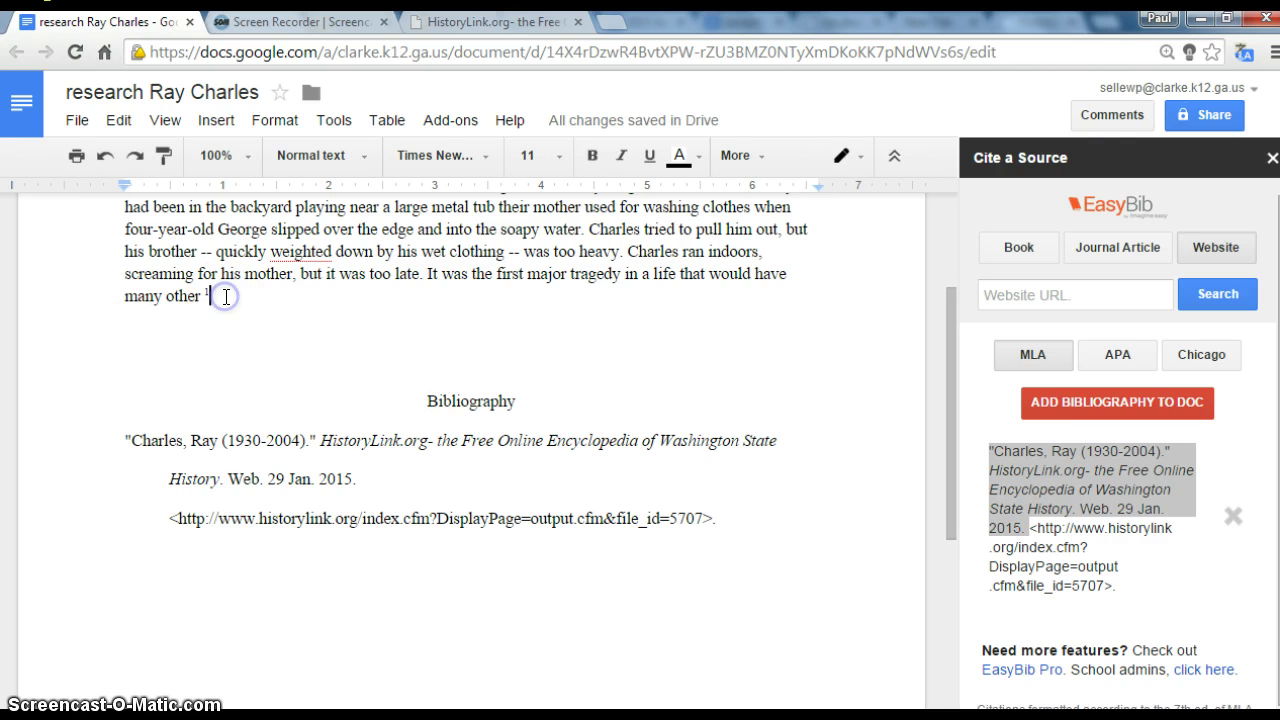
pyautogui.press('Return')
pyautogui.press('Return')
pyautogui.press('Return')
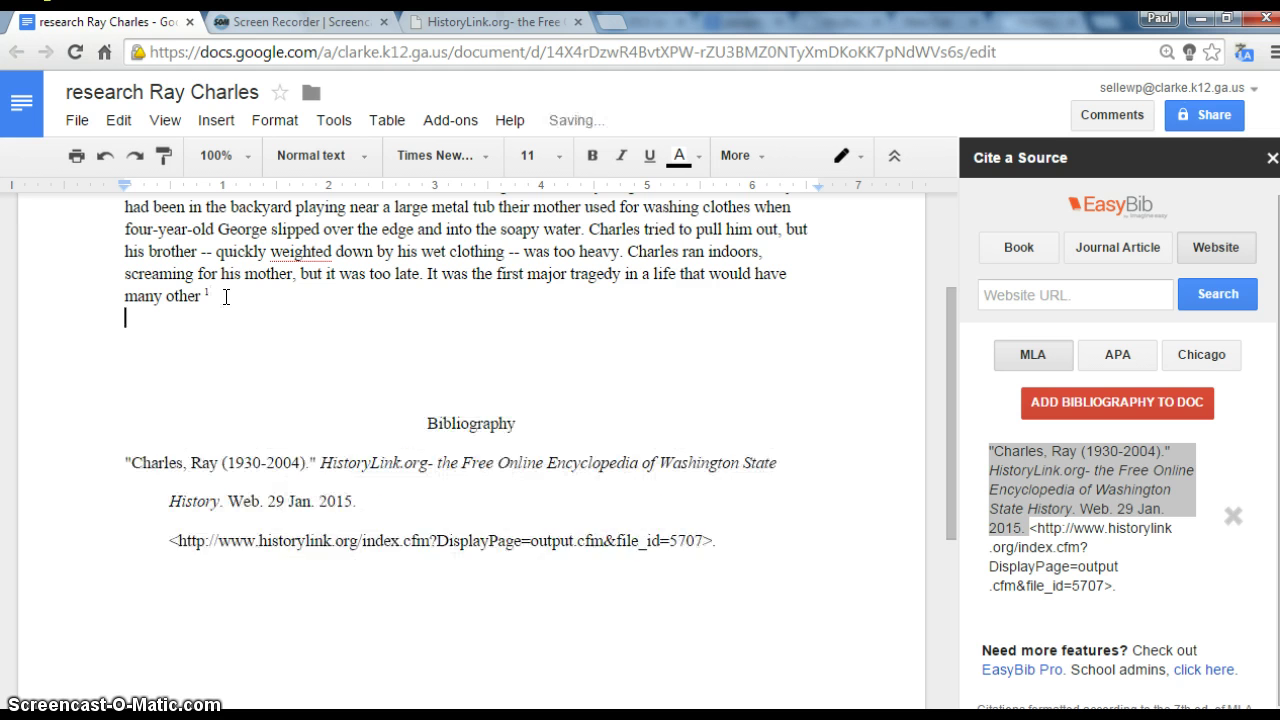